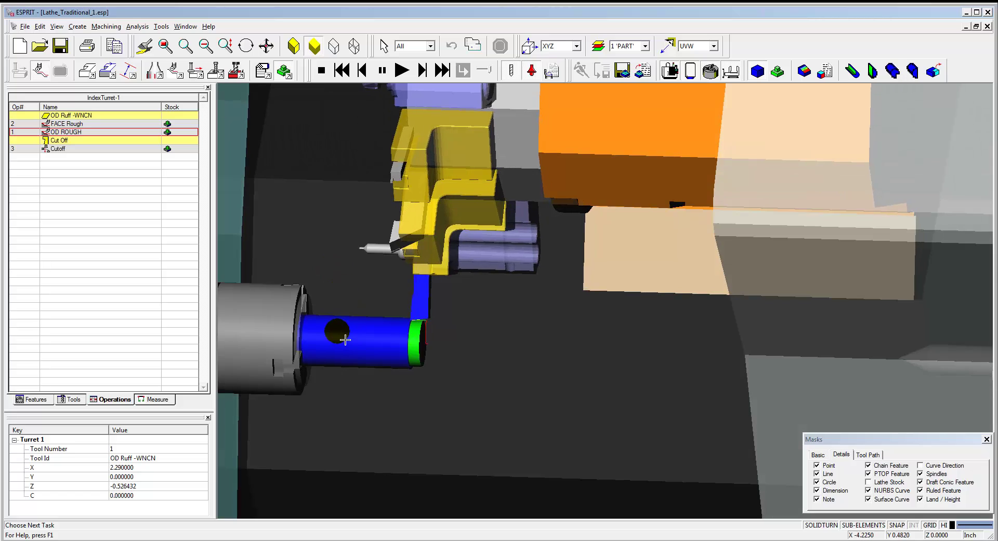
# Stop the OD ROUGH machining simulation of Lathe_Traditional_1 to return to its toolpath view.
pyautogui.scroll(1, 335, 340)
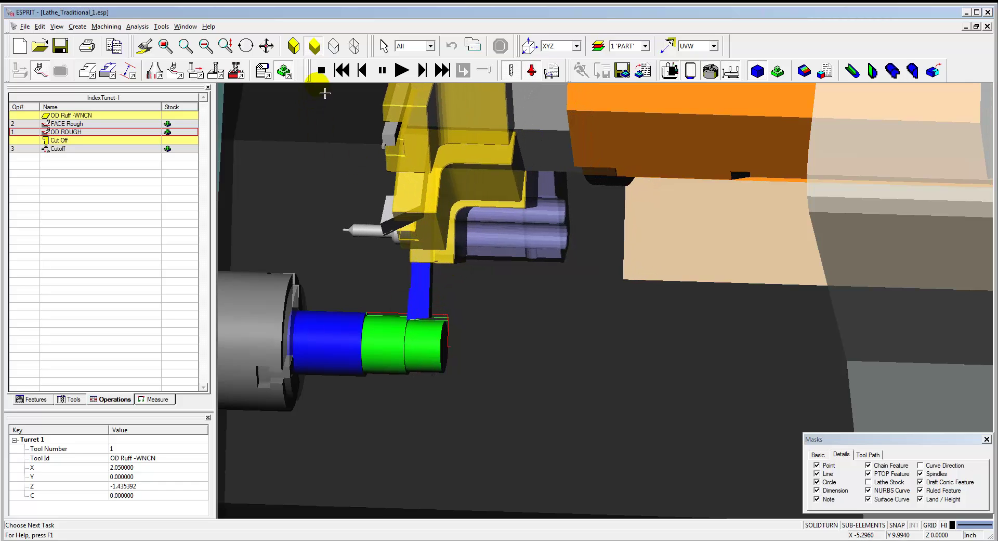
pyautogui.click(321, 70)
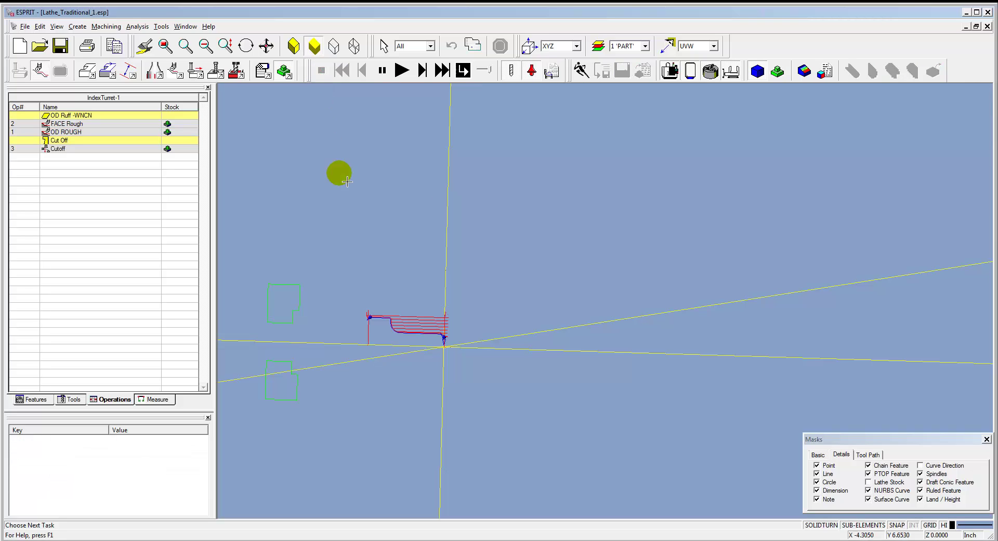
# Create a new document from the 201_Lathe_1T_Live_Tailstock template.
pyautogui.click(20, 47)
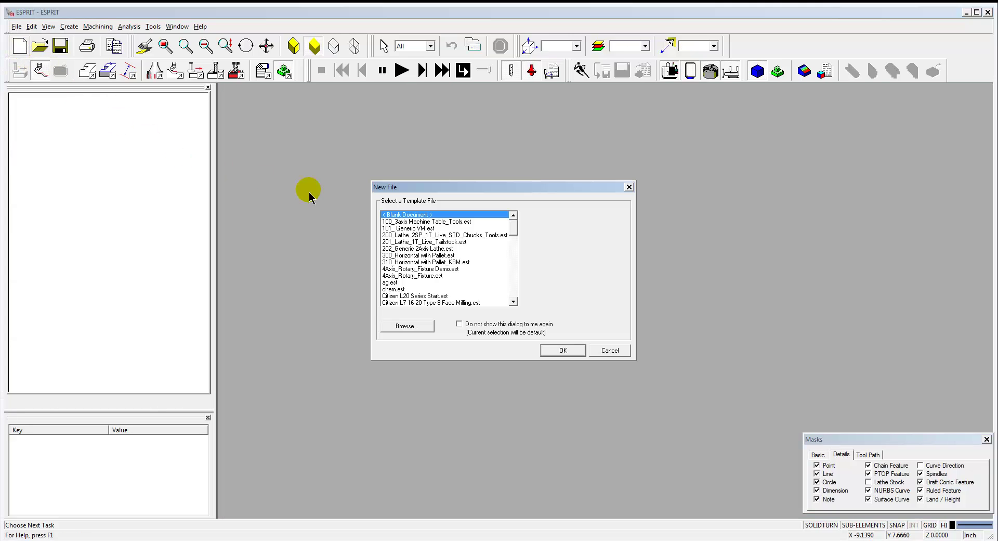
pyautogui.click(441, 241)
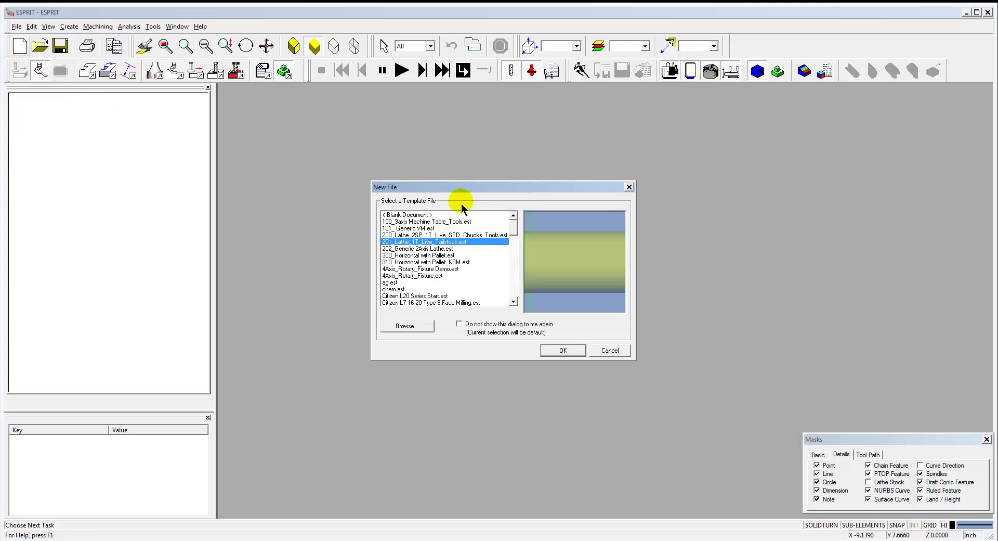
pyautogui.click(560, 352)
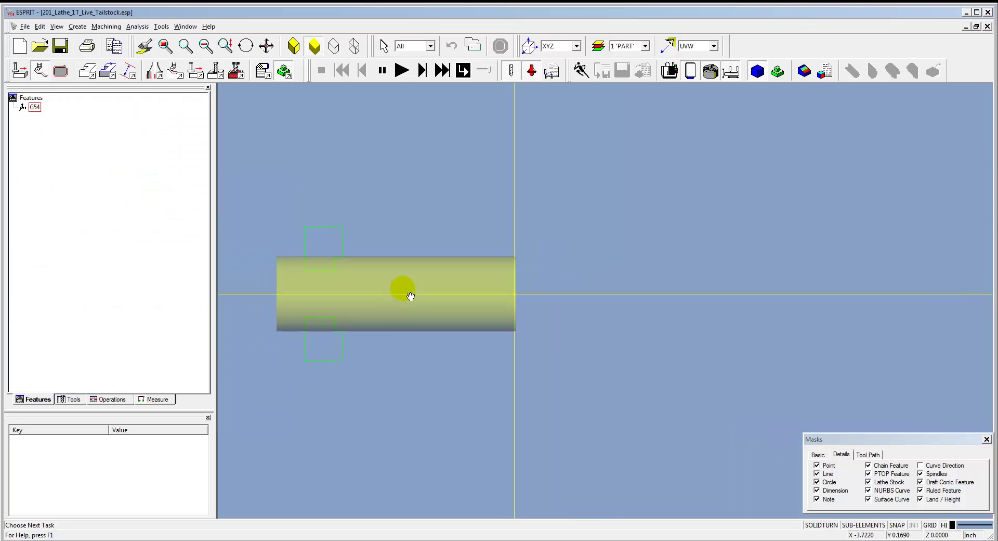
# Simulate the lathe, orbit to see the turret, and list its tools.
pyautogui.click(382, 70)
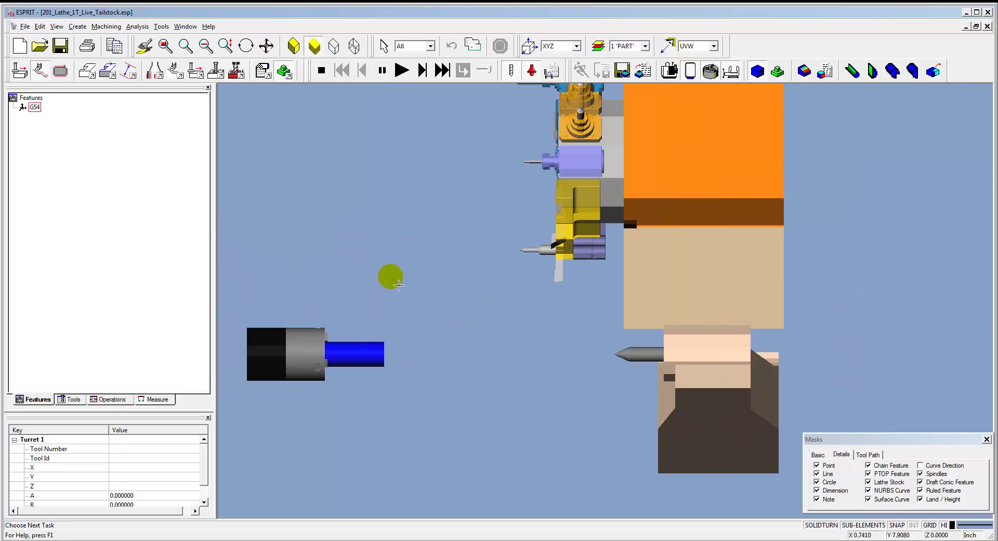
pyautogui.moveTo(391, 275); pyautogui.dragTo(475, 263)
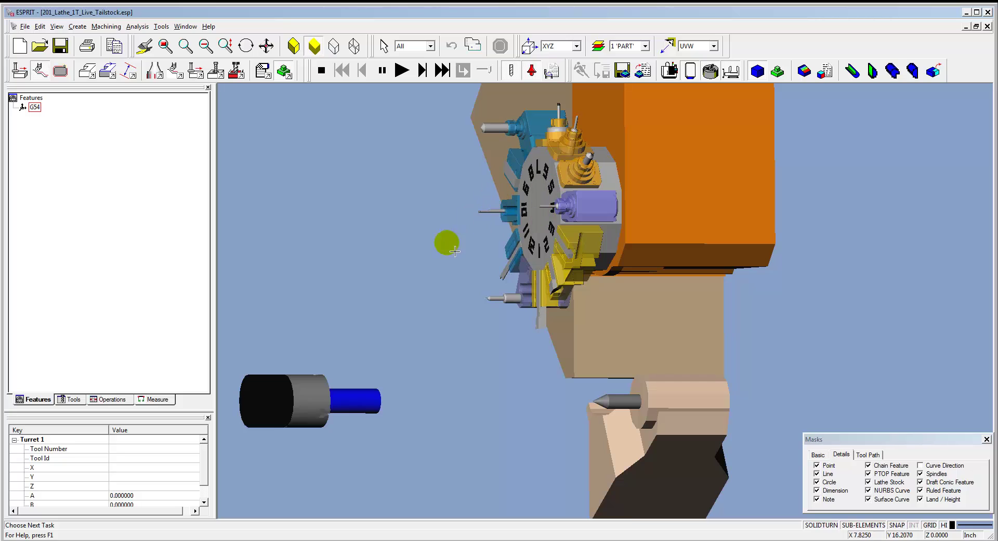
pyautogui.click(73, 399)
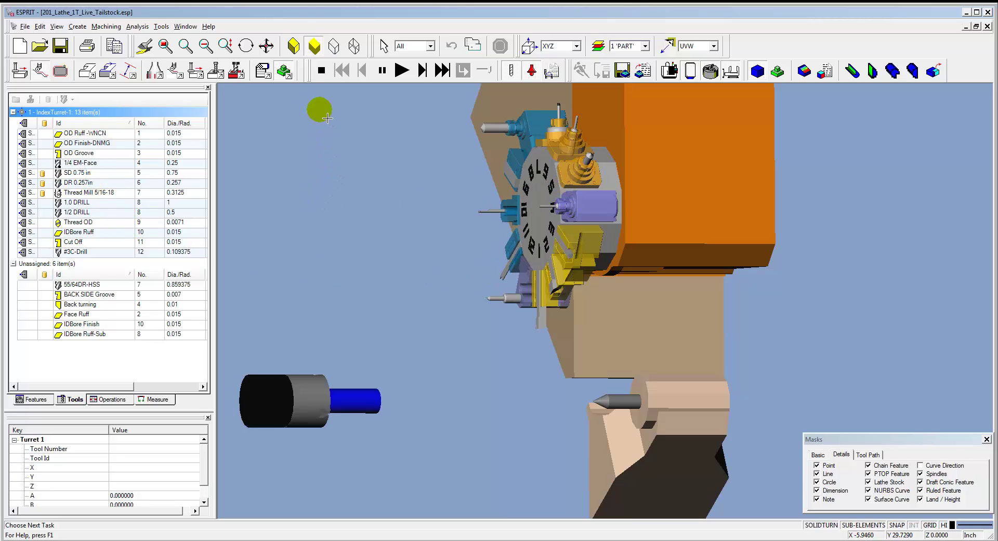
# Close the simulation, switch to Top view, mask the Lathe Stock and centre the origin.
pyautogui.click(321, 70)
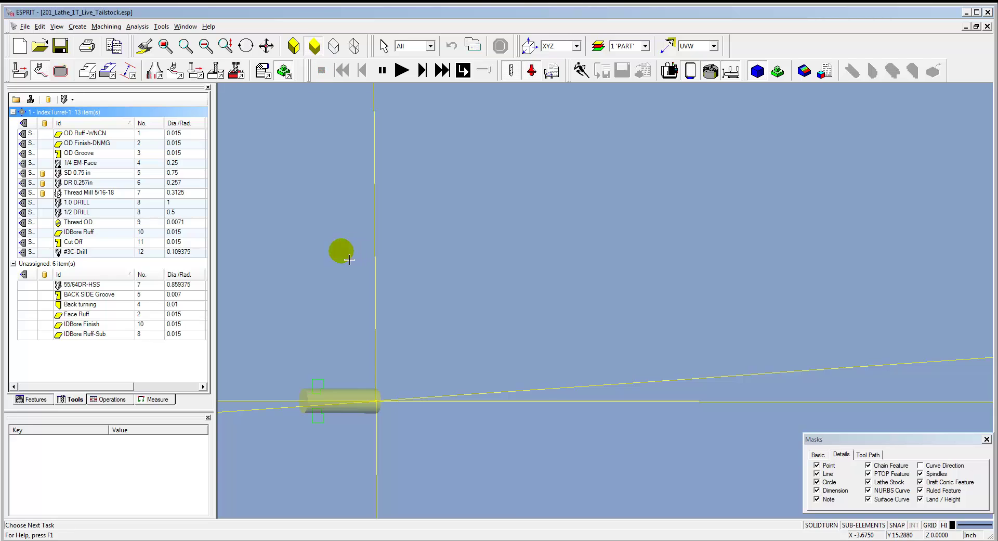
pyautogui.hotkey('ctrl', 't')
pyautogui.scroll(5, 485, 239)
pyautogui.scroll(-1, 571, 272)
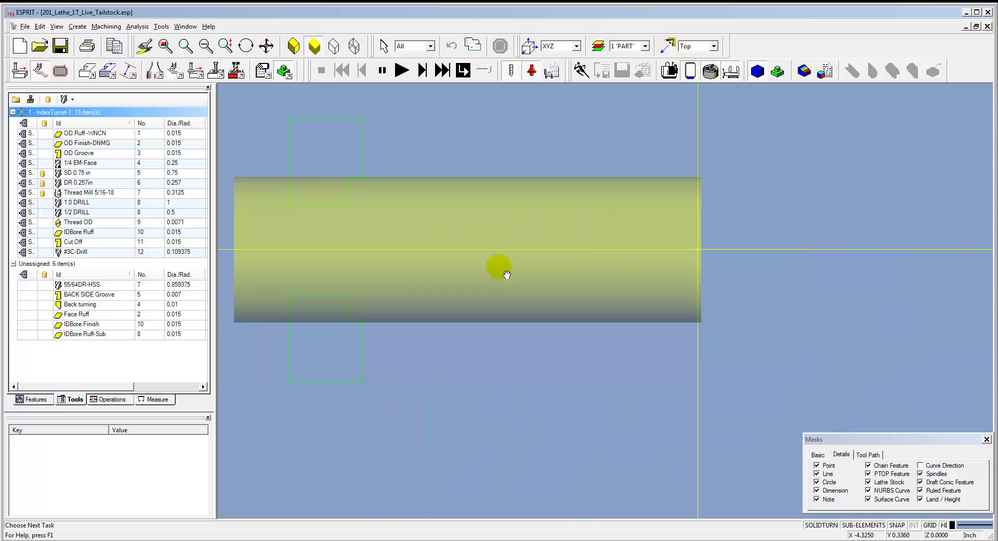
pyautogui.moveTo(507, 274); pyautogui.dragTo(424, 313, button='middle')
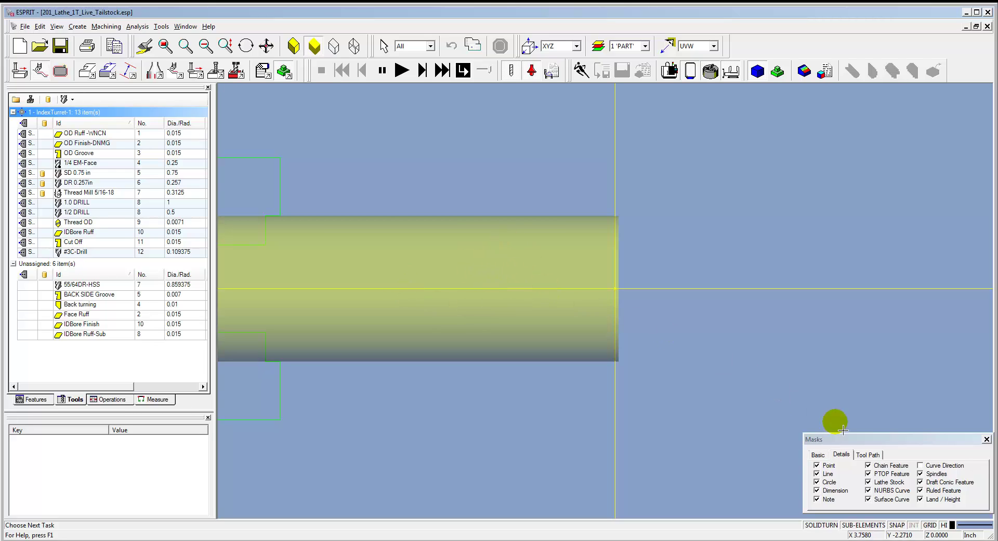
pyautogui.click(869, 482)
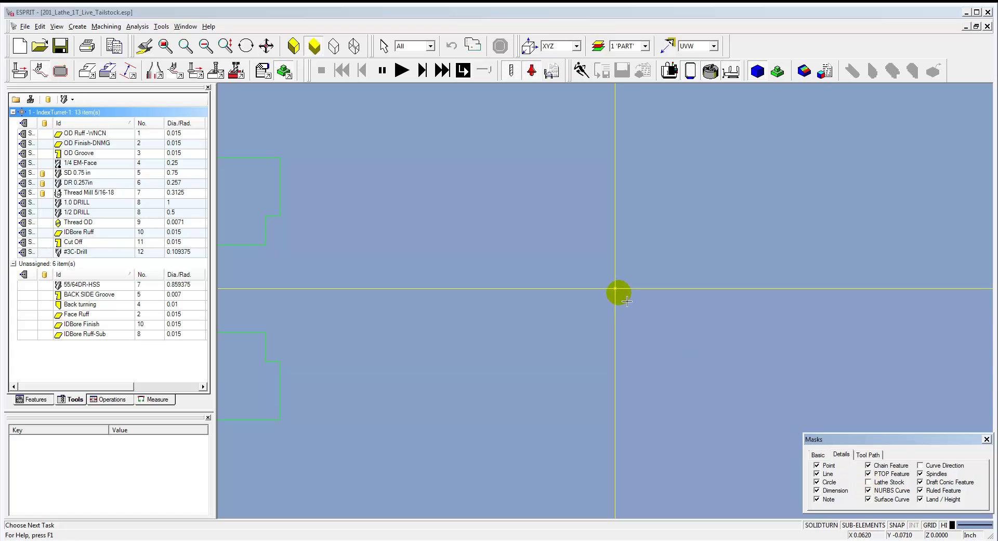
pyautogui.moveTo(564, 268); pyautogui.dragTo(601, 292, button='middle')
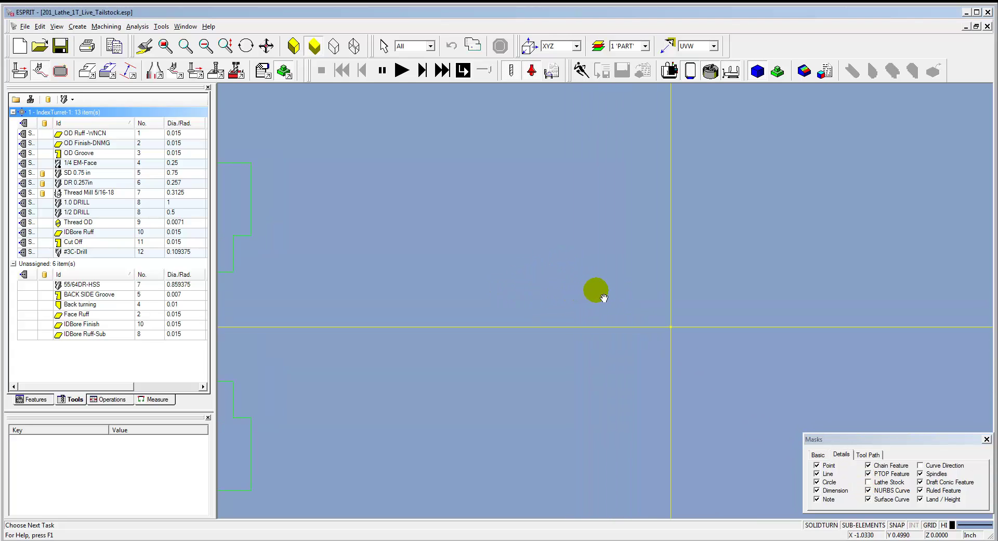
# Draw horizontal lines at diameters 2.125 and 1.
pyautogui.click(87, 71)
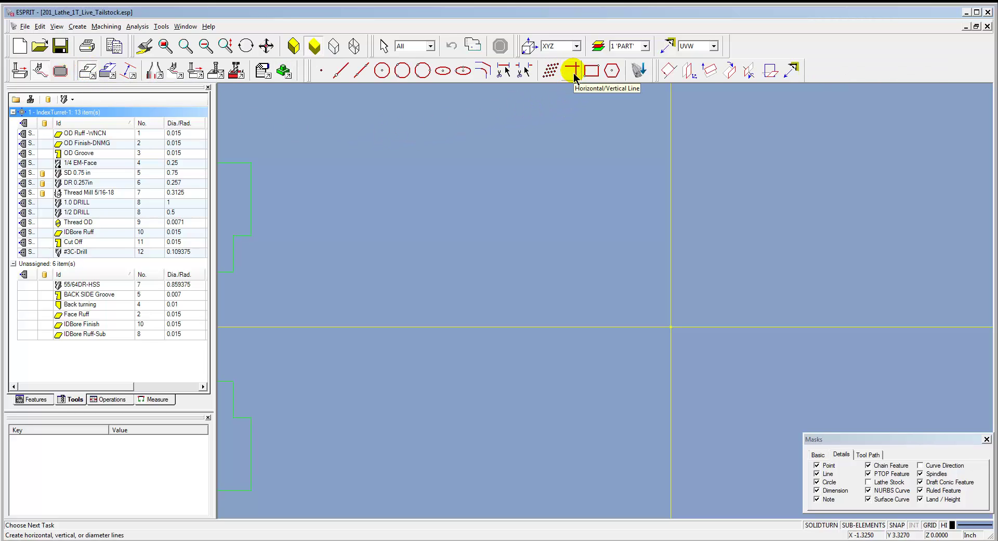
pyautogui.click(574, 70)
pyautogui.click(286, 160)
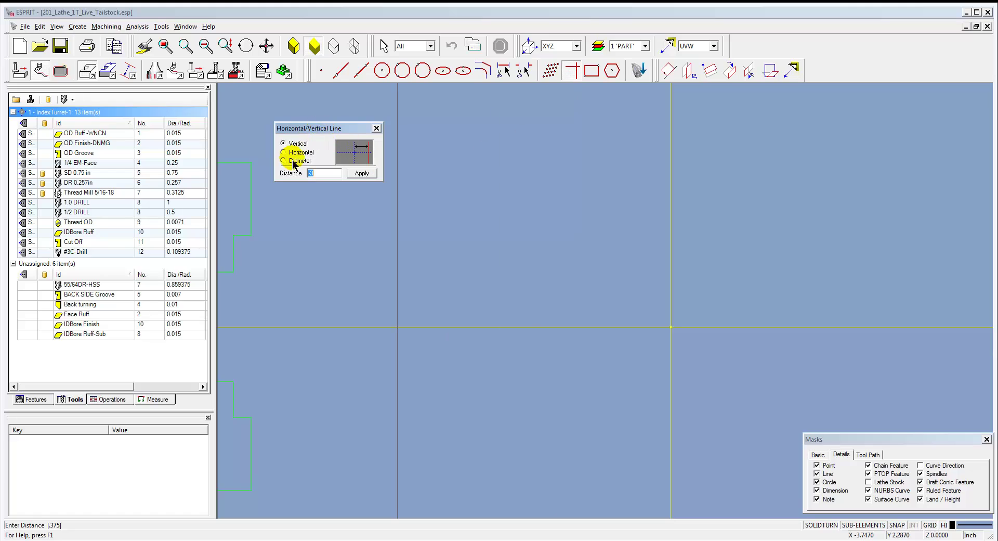
pyautogui.moveTo(331, 178); pyautogui.dragTo(303, 179)
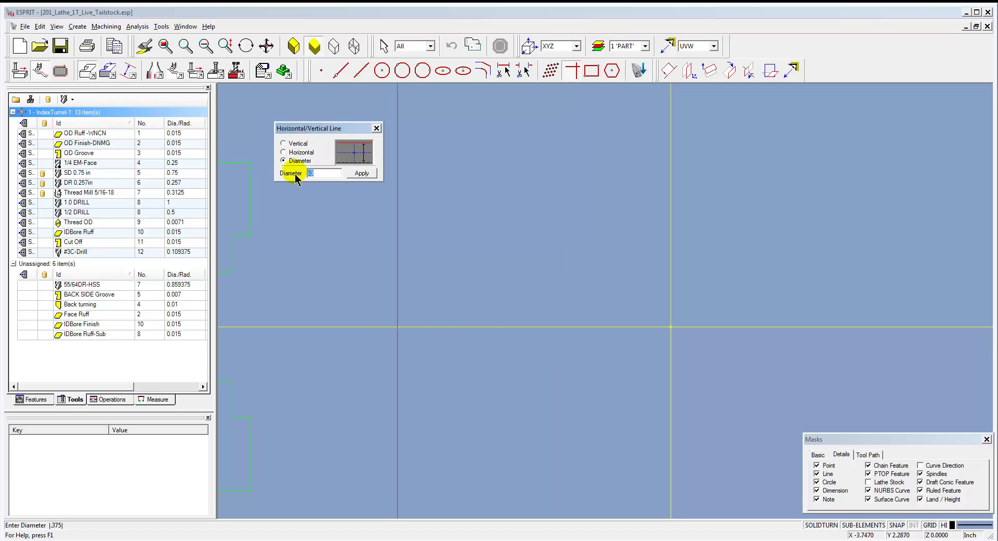
pyautogui.write('2.125')
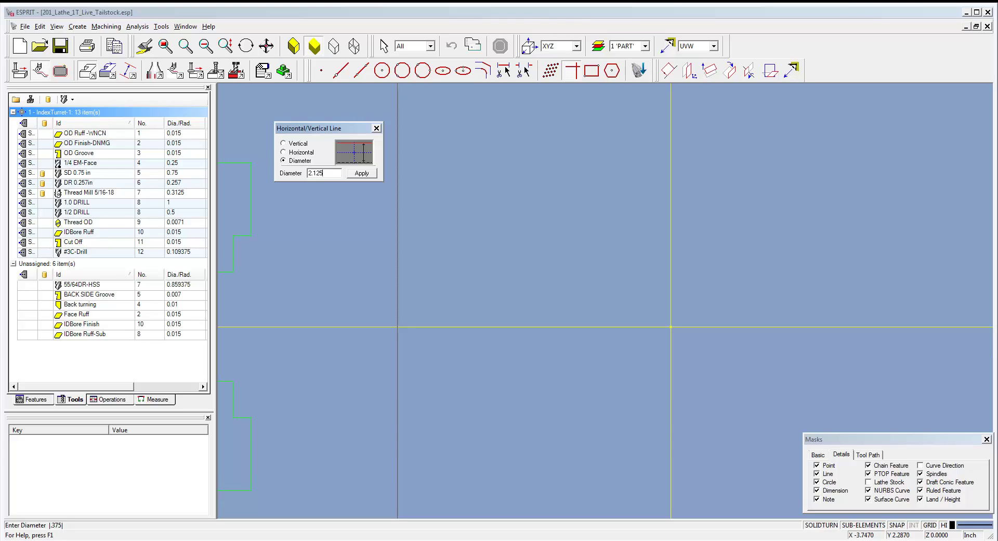
pyautogui.press('Return')
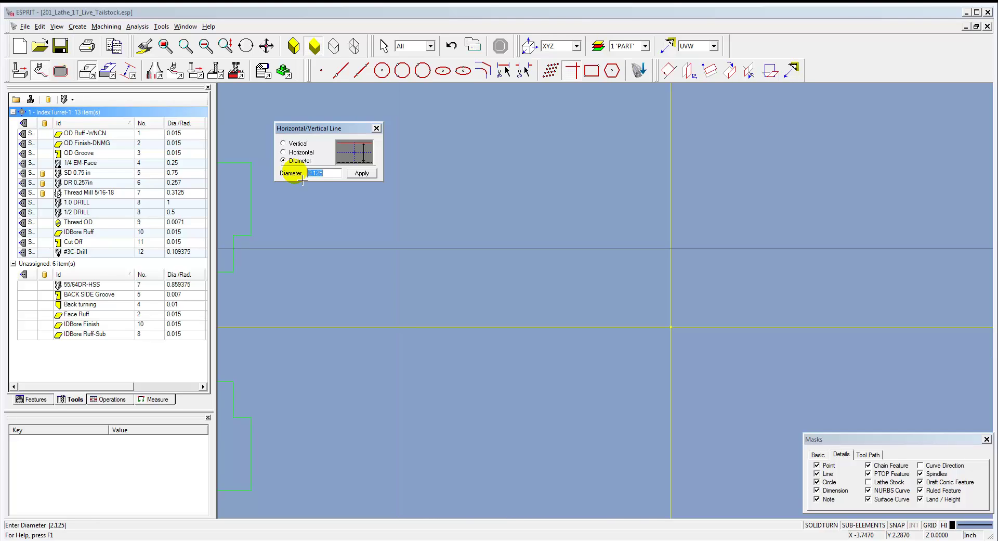
pyautogui.write('1')
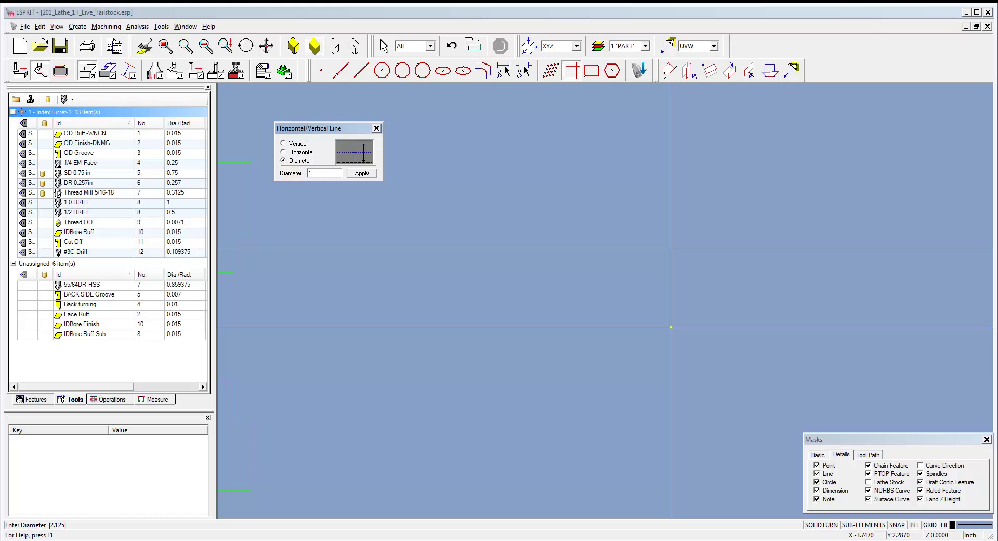
pyautogui.press('Return')
# Add vertical lines at distances -3, -3+.875 and 0.
pyautogui.click(283, 143)
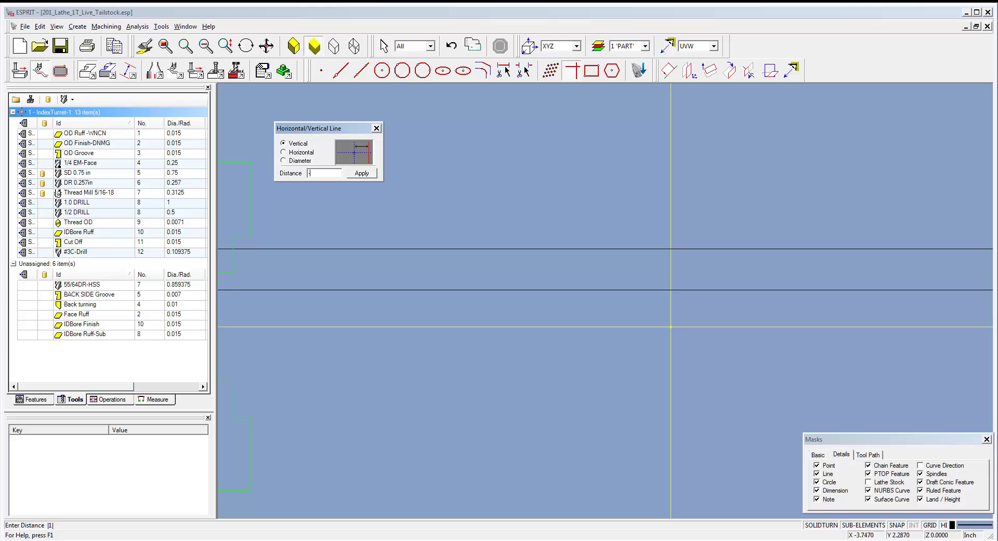
pyautogui.press('Return')
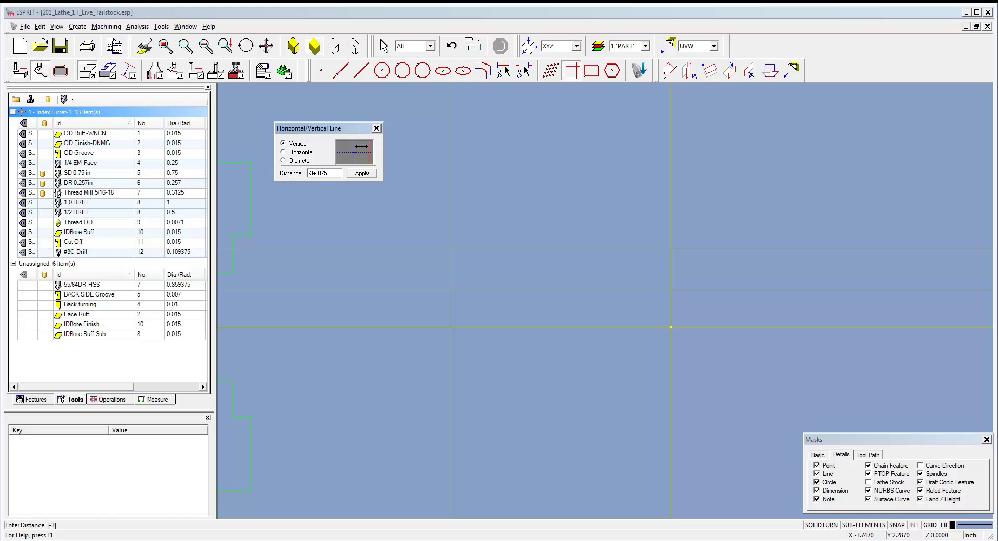
pyautogui.press('Return')
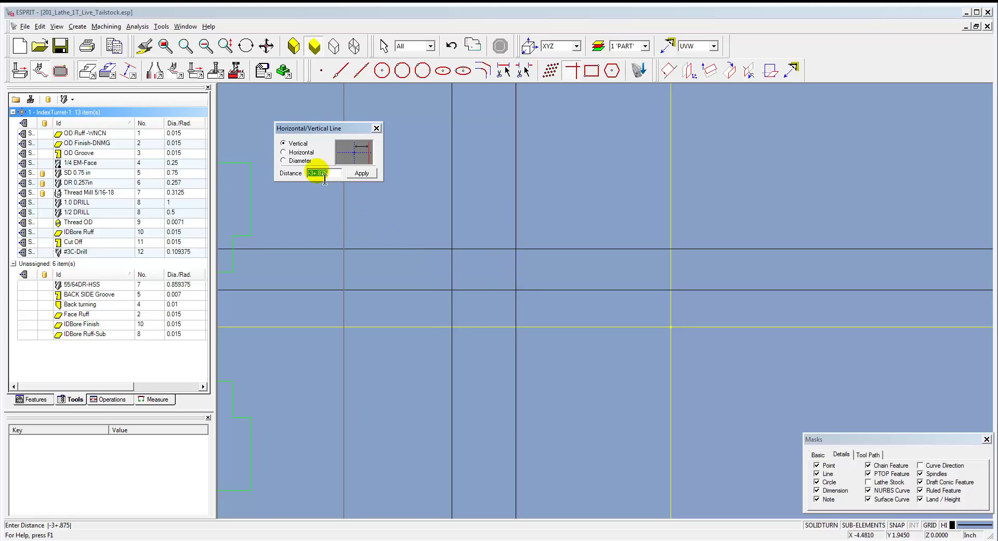
pyautogui.click(359, 173)
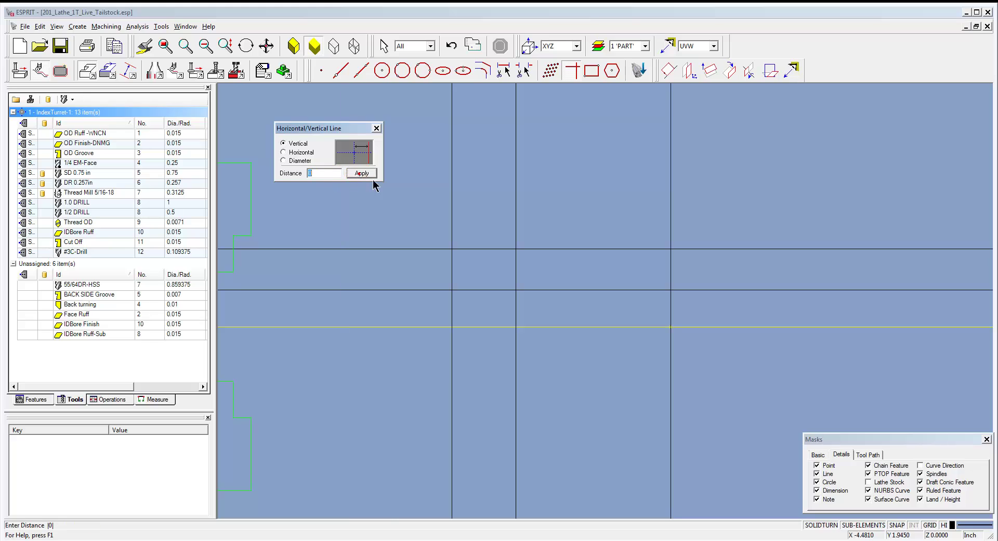
pyautogui.click(454, 197)
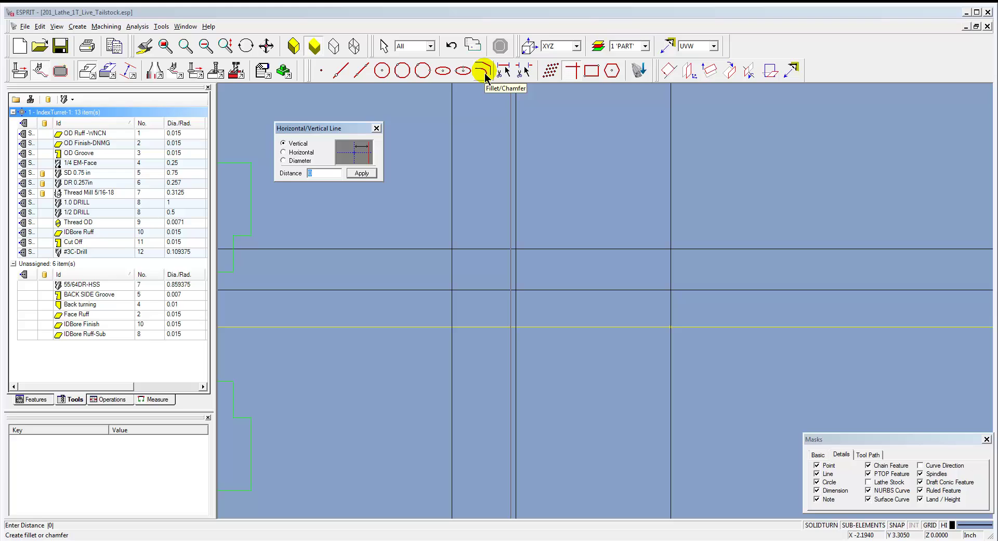
# Fillet the inner corner between the horizontal and vertical profile lines.
pyautogui.click(484, 72)
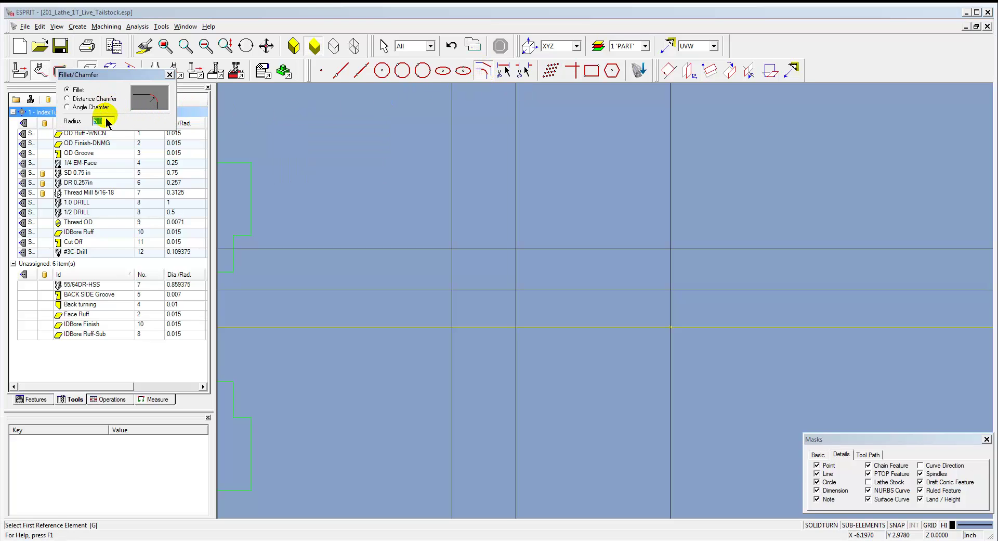
pyautogui.press('BackSpace')
pyautogui.click(526, 289)
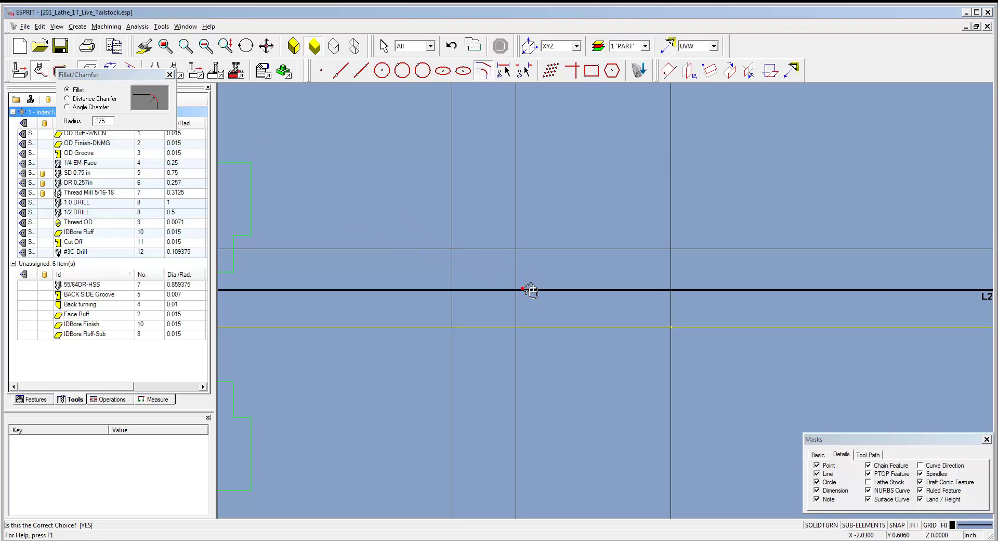
pyautogui.click(517, 274)
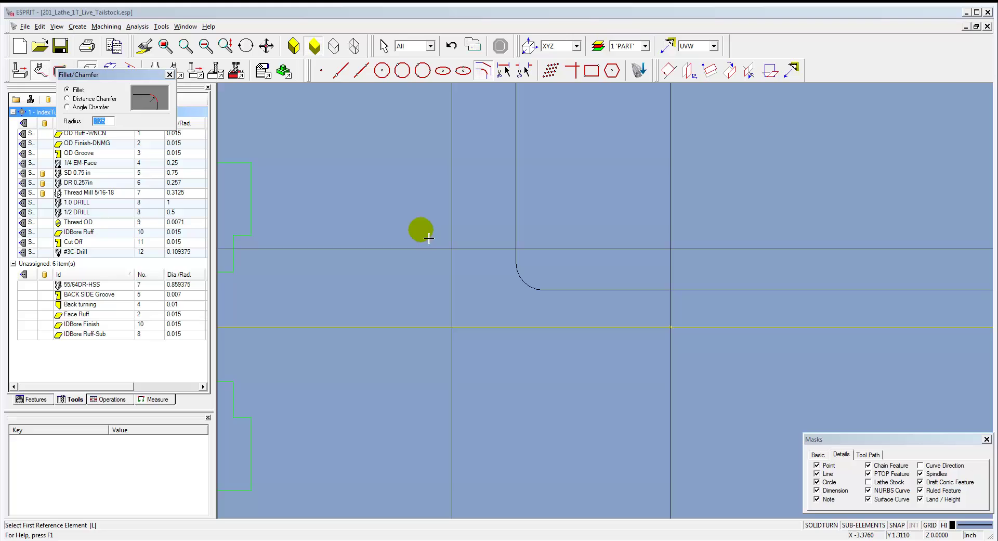
# Cut 45° angle chamfers on both outer corners of the profile.
pyautogui.click(86, 107)
pyautogui.doubleClick(109, 120)
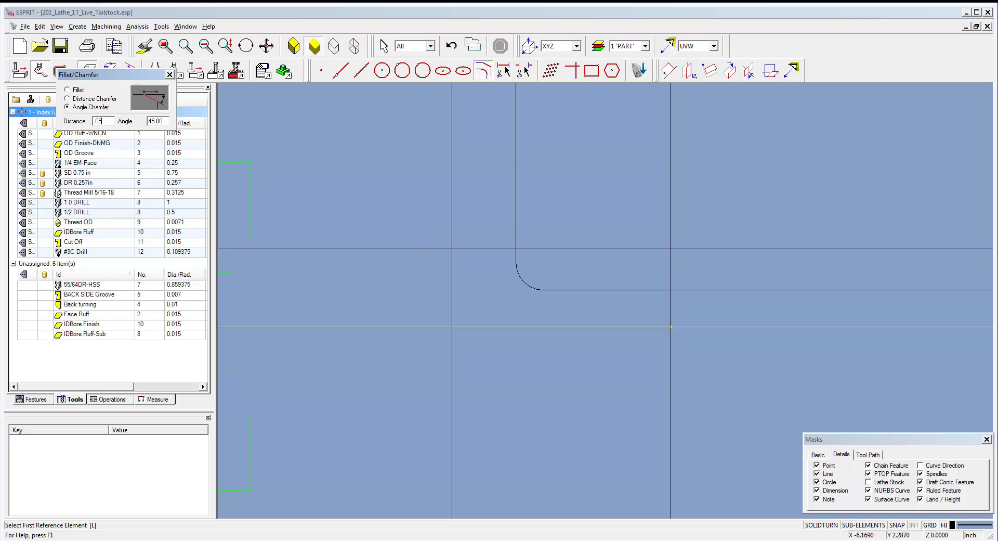
pyautogui.click(521, 260)
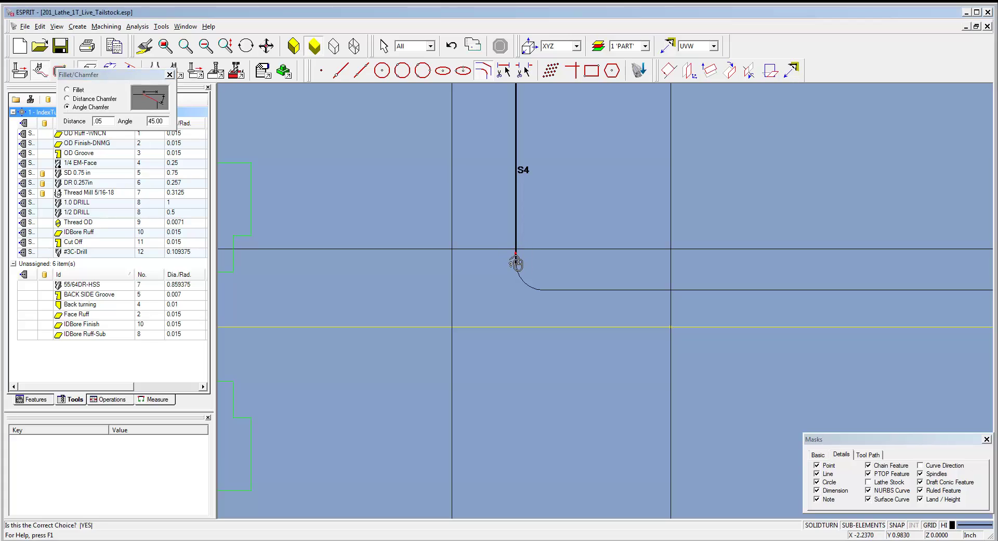
pyautogui.click(499, 250)
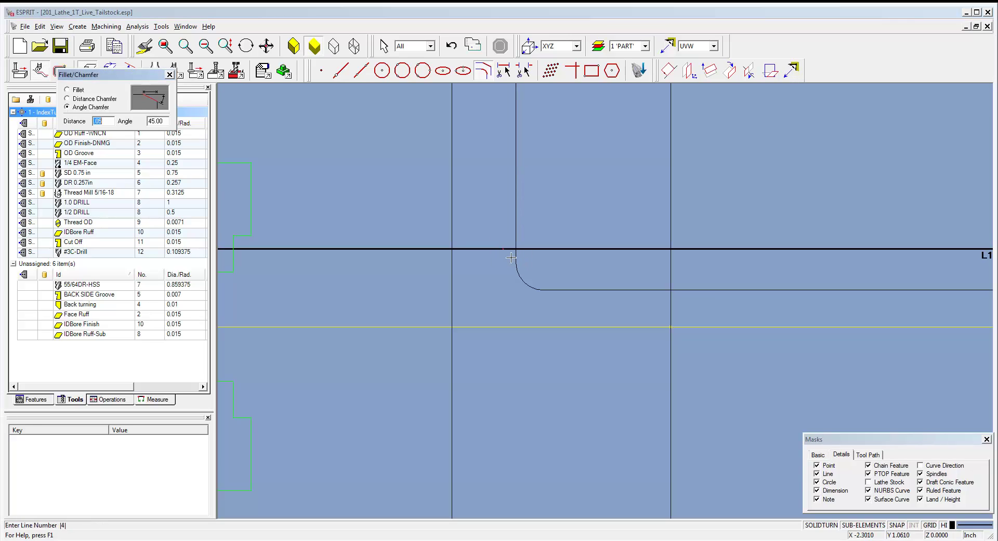
pyautogui.click(453, 260)
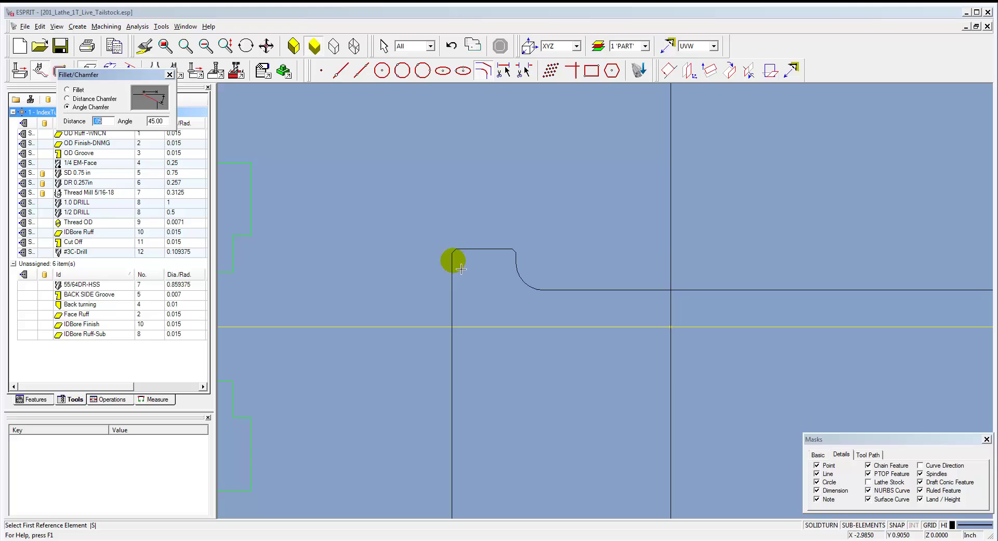
pyautogui.write('.12')
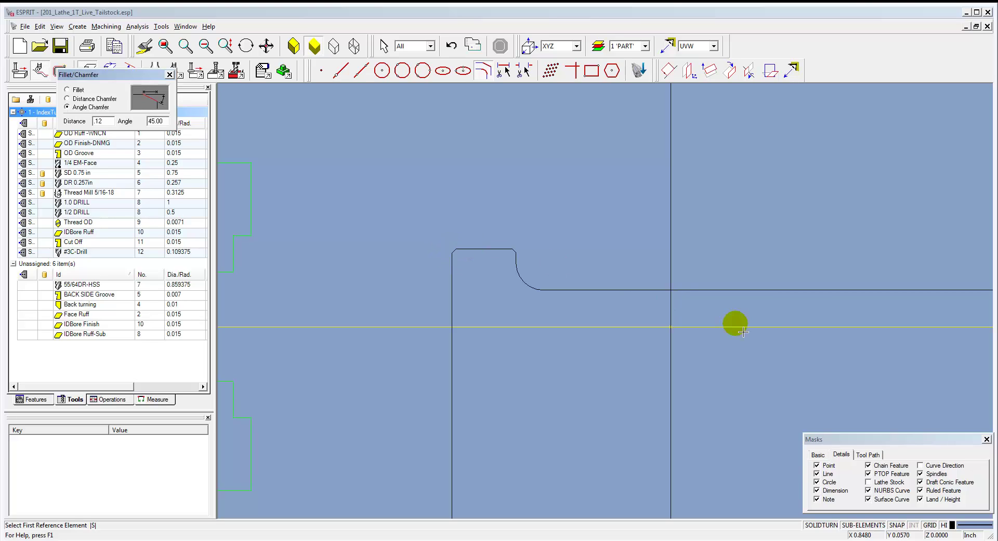
pyautogui.click(673, 302)
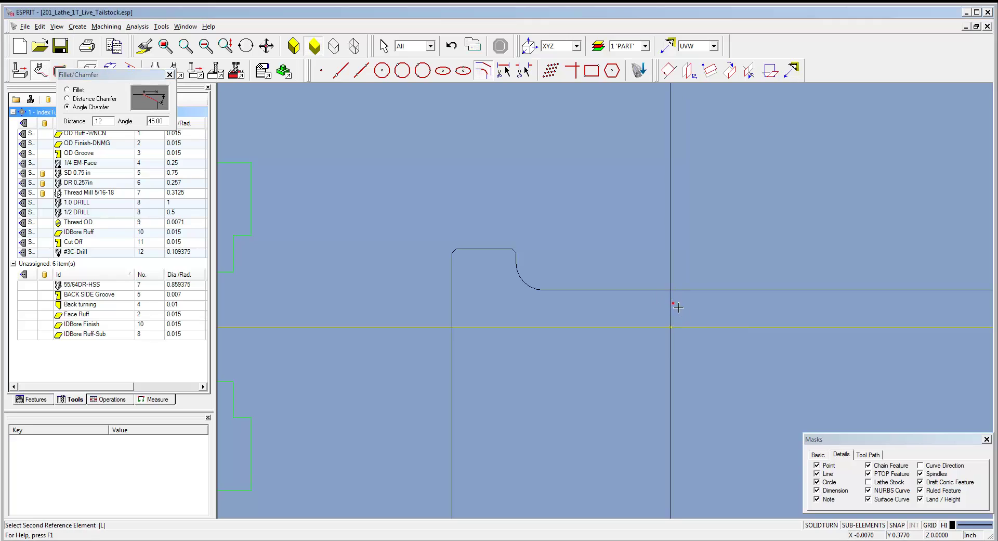
pyautogui.click(668, 298)
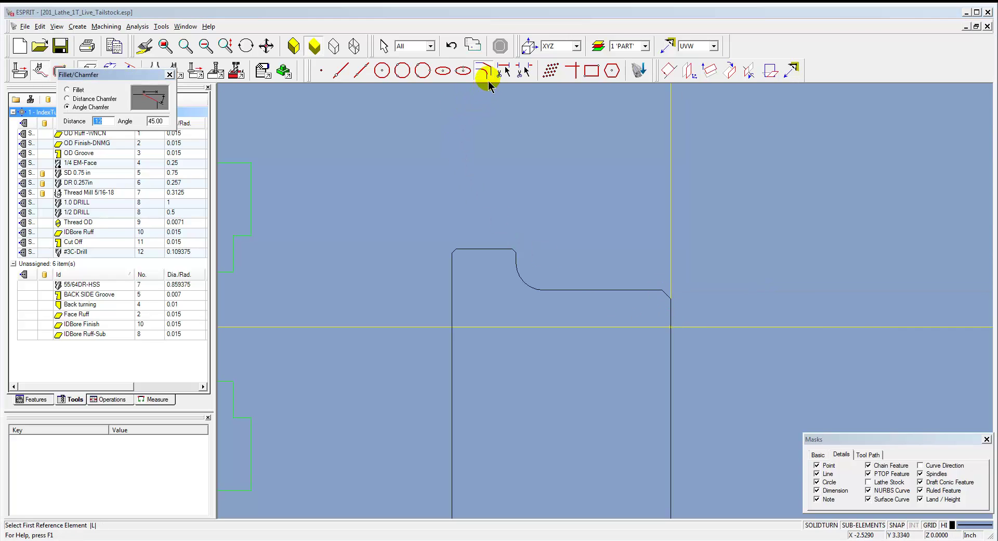
# Trim the right and left vertical lines at the axis and frame the profile.
pyautogui.click(504, 73)
pyautogui.click(671, 312)
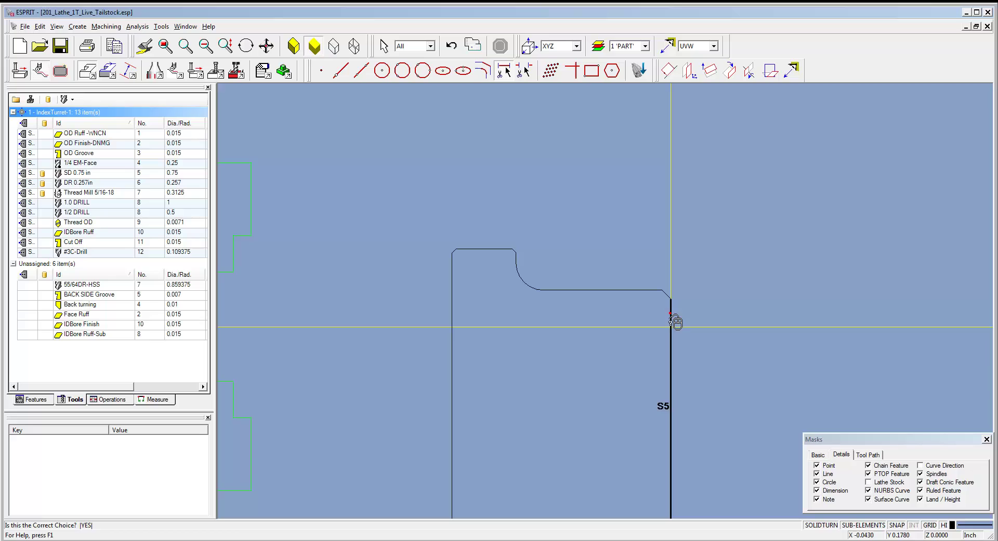
pyautogui.click(454, 306)
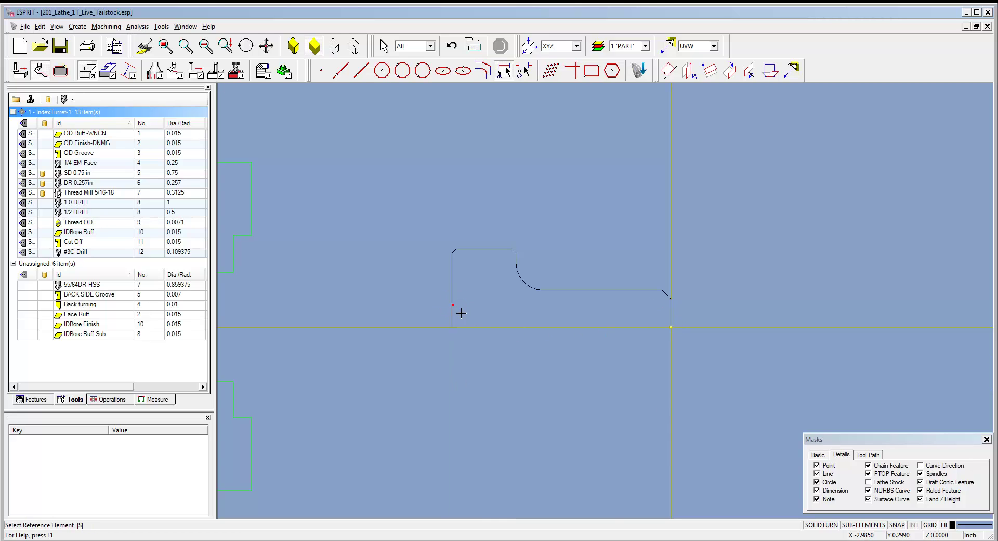
pyautogui.moveTo(528, 309); pyautogui.dragTo(436, 300, button='middle')
pyautogui.scroll(-1, 437, 301)
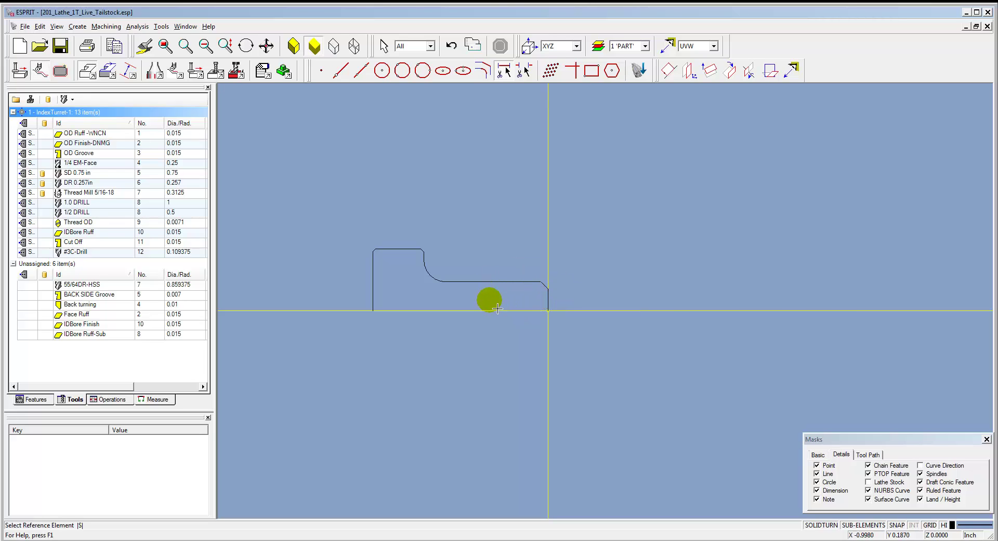
pyautogui.scroll(3, 497, 309)
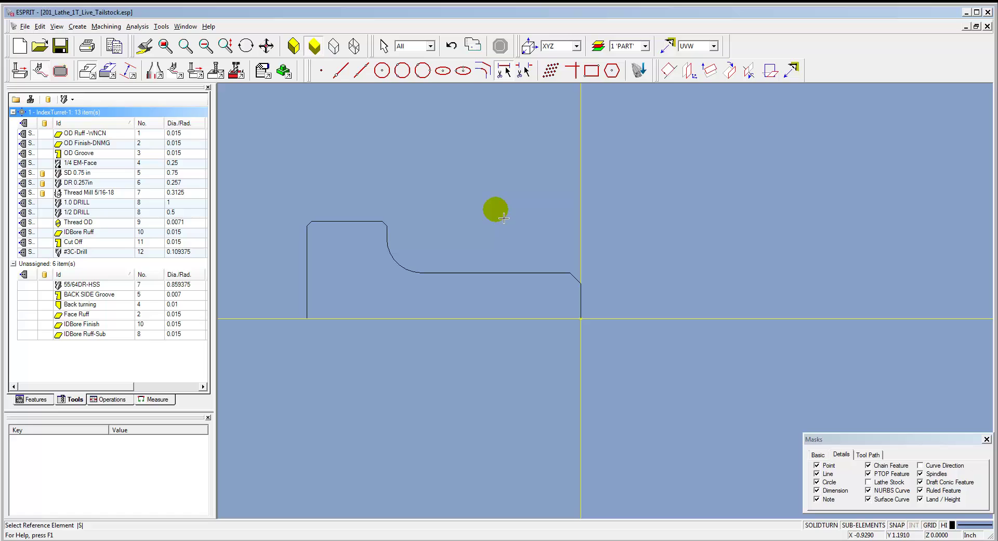
# Window-select the whole profile and create an Auto Chain feature from it.
pyautogui.click(574, 286)
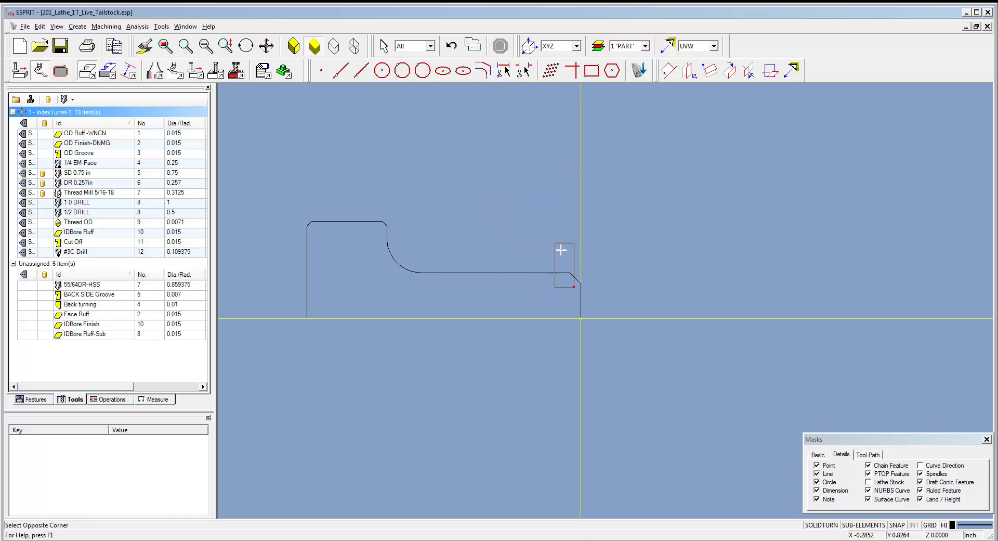
pyautogui.click(363, 207)
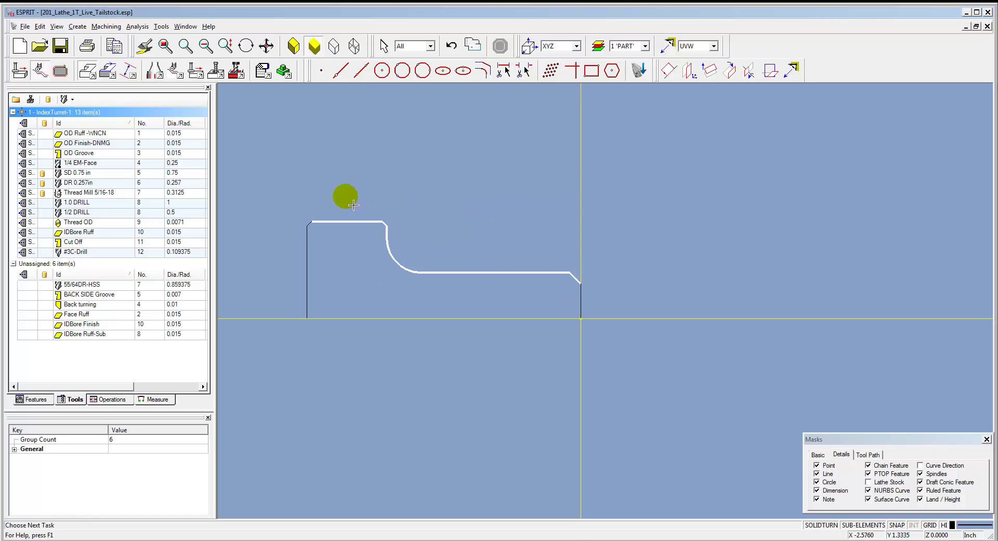
pyautogui.click(111, 71)
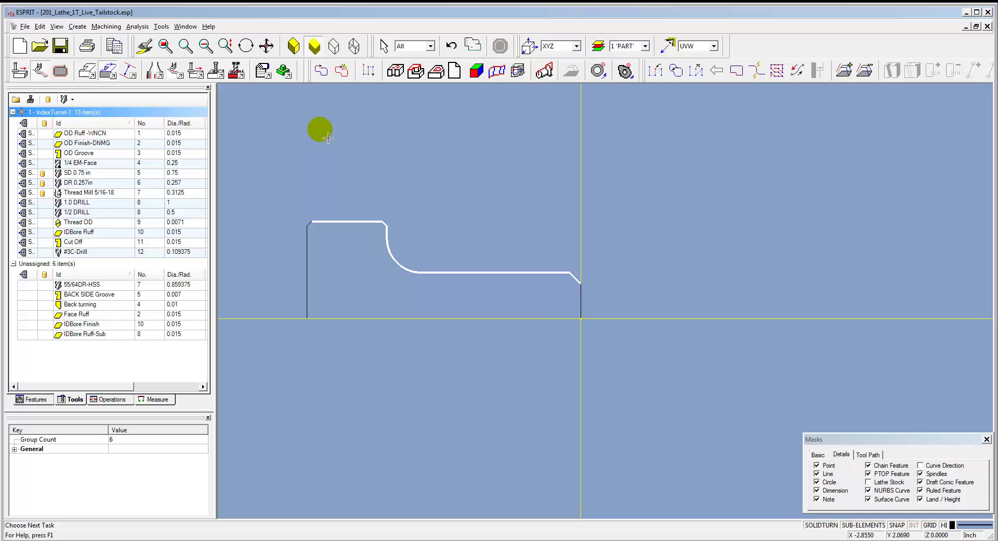
pyautogui.click(342, 74)
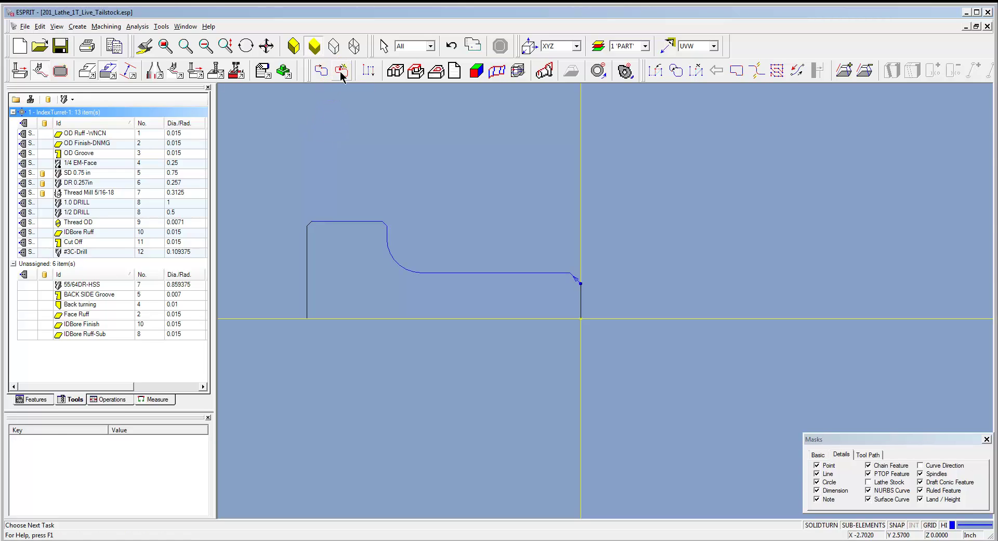
# Rename the new 1 Chain feature to OD.
pyautogui.click(33, 401)
pyautogui.click(49, 116)
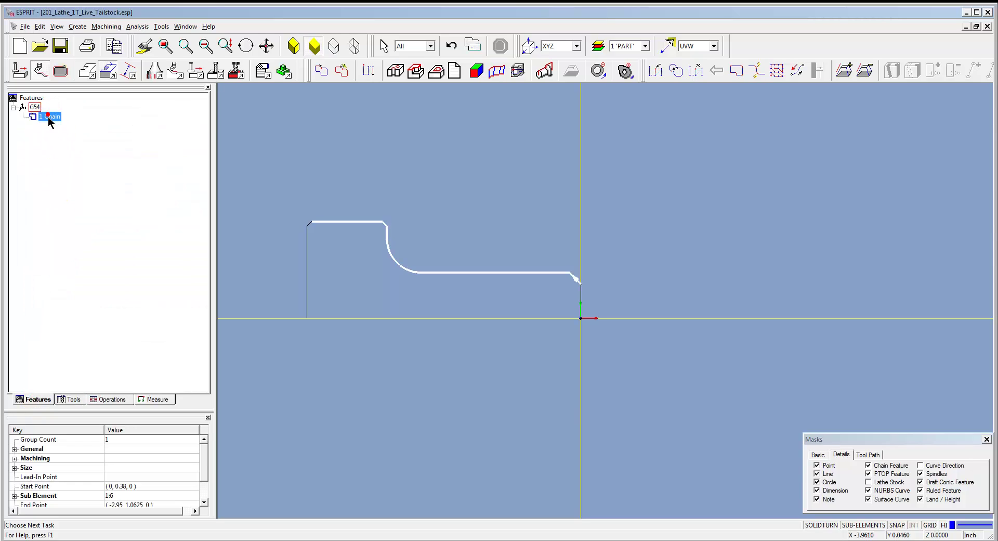
pyautogui.rightClick(49, 118)
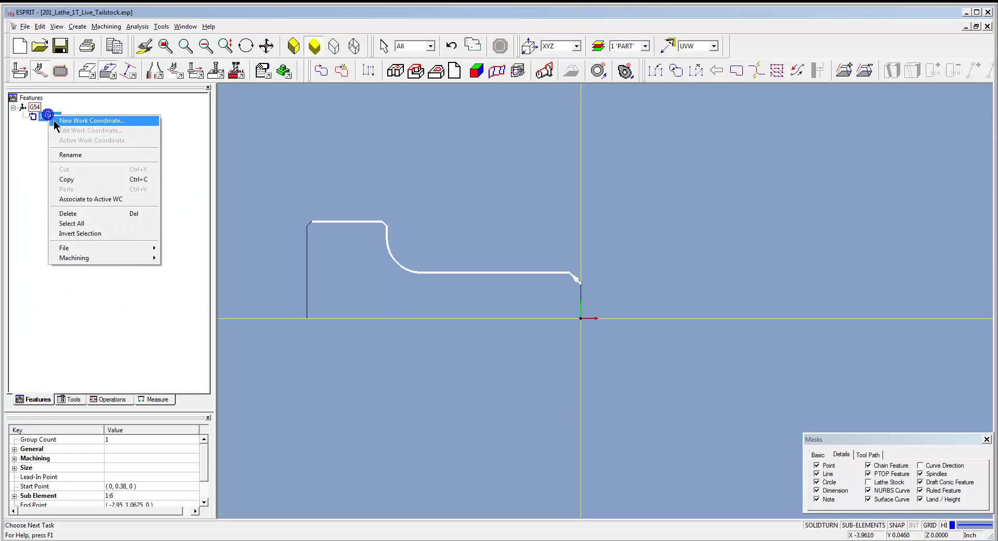
pyautogui.click(87, 155)
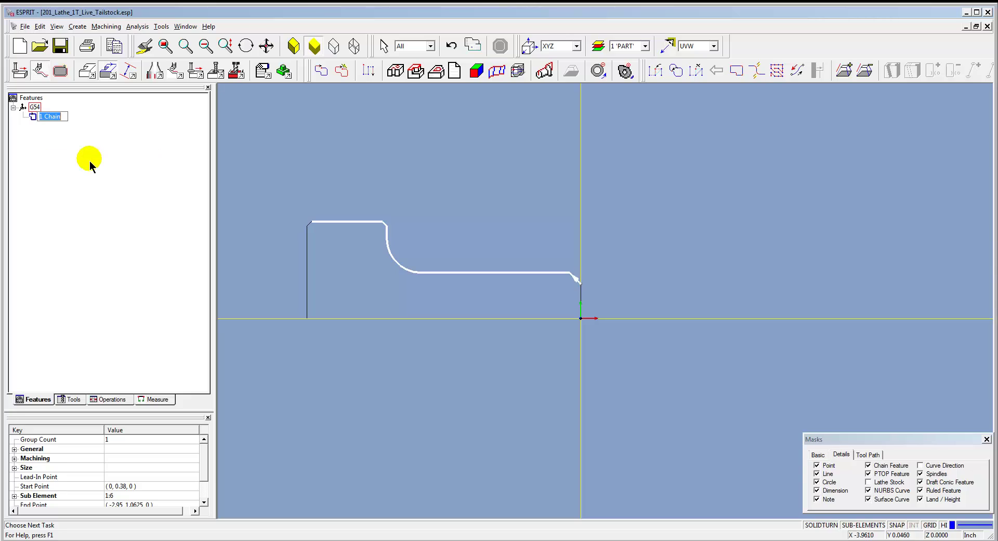
pyautogui.write('OD')
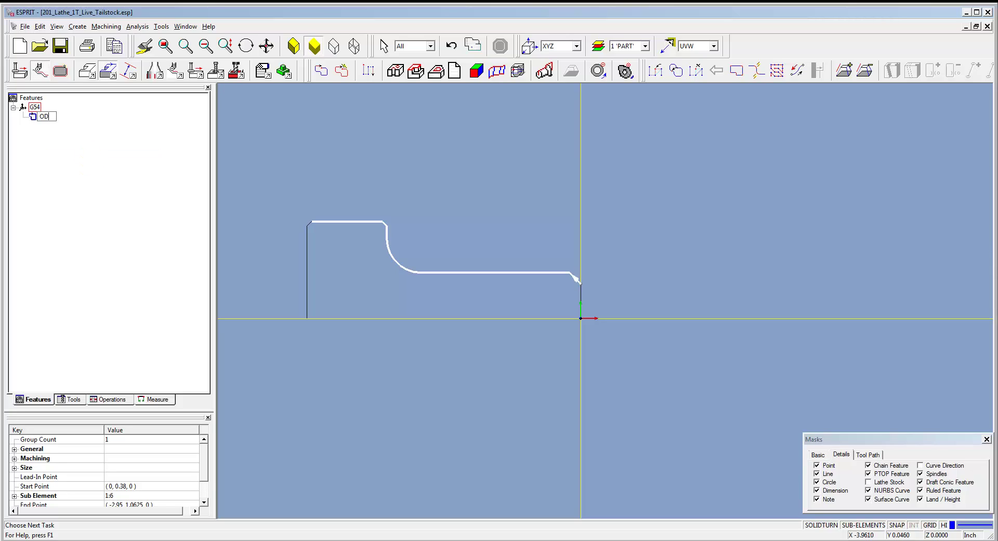
pyautogui.press('Return')
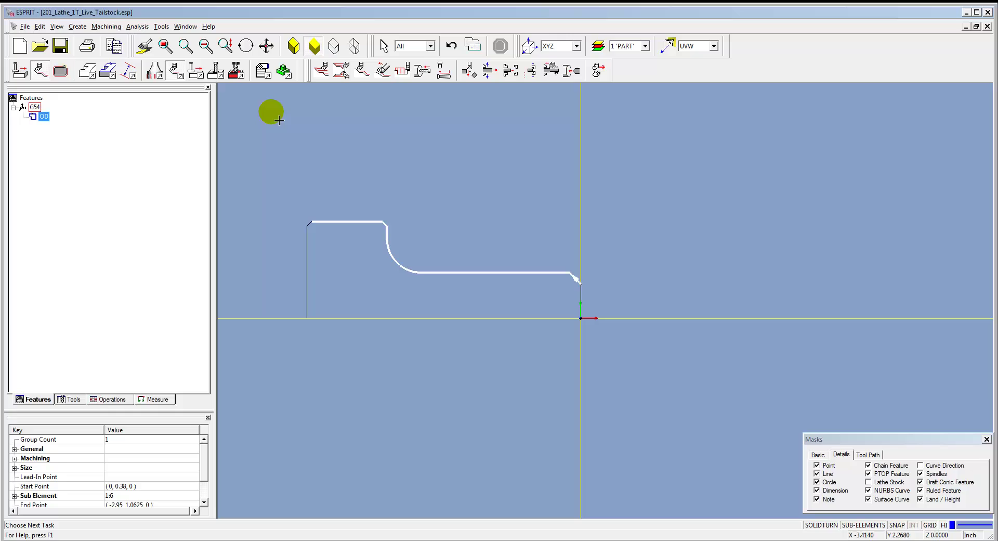
# Start a SolidTurn Roughing operation named OD ROUGH using the OD Ruff-WNCN tool.
pyautogui.click(323, 76)
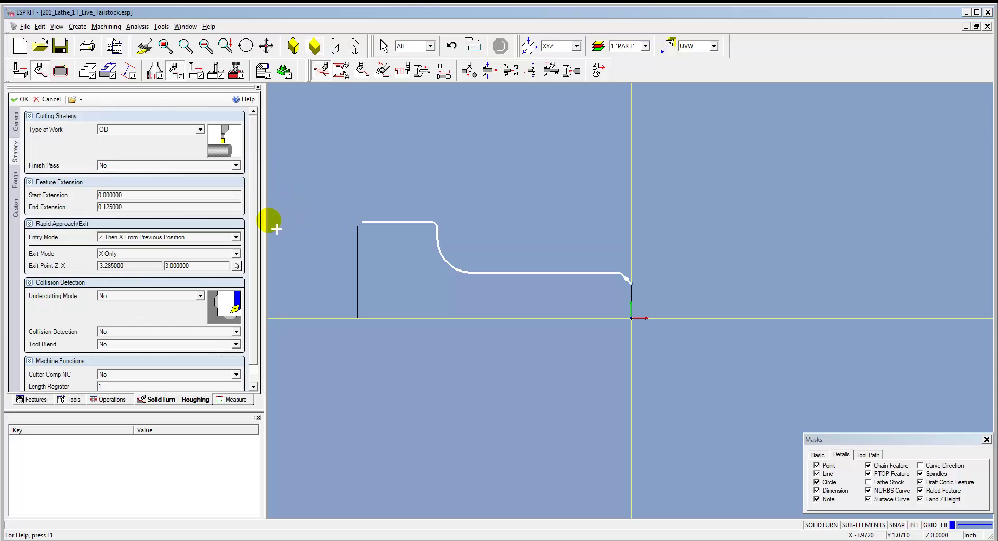
pyautogui.moveTo(272, 227); pyautogui.dragTo(295, 219)
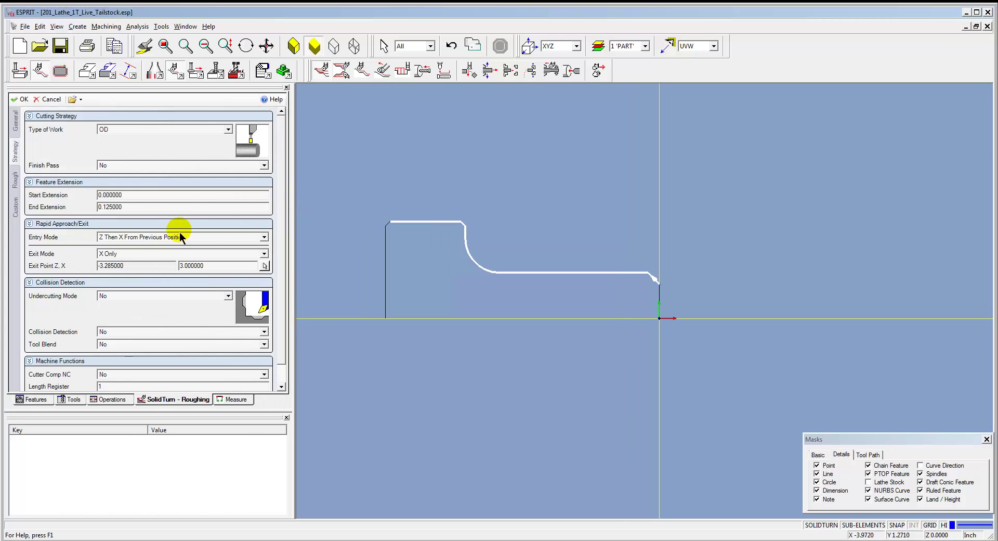
pyautogui.click(14, 125)
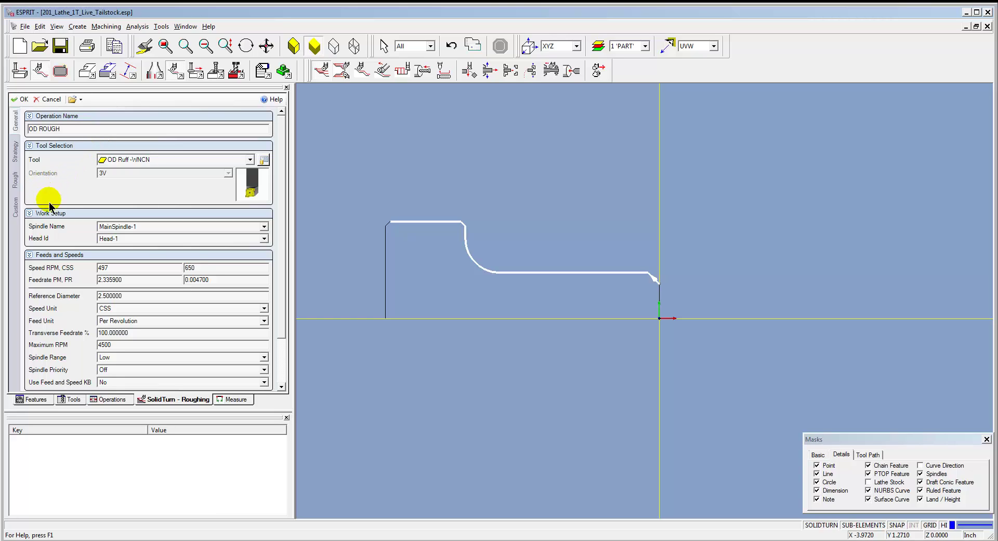
pyautogui.scroll(-3, 283, 215)
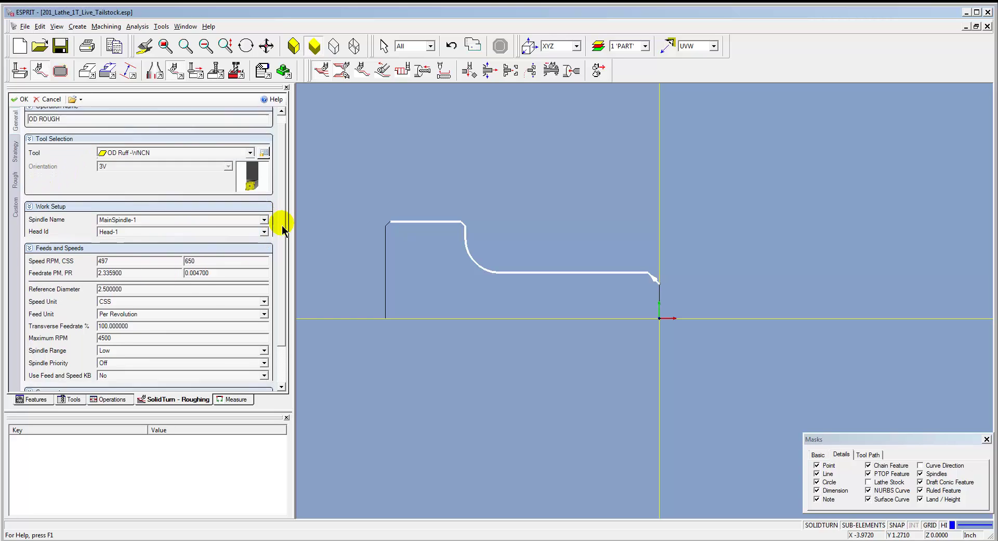
pyautogui.scroll(3, 279, 231)
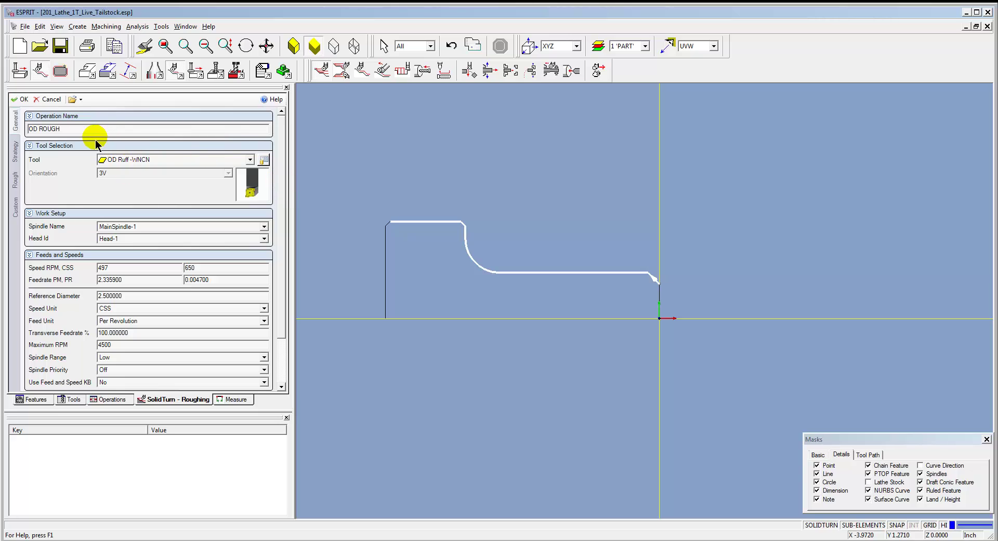
pyautogui.click(79, 130)
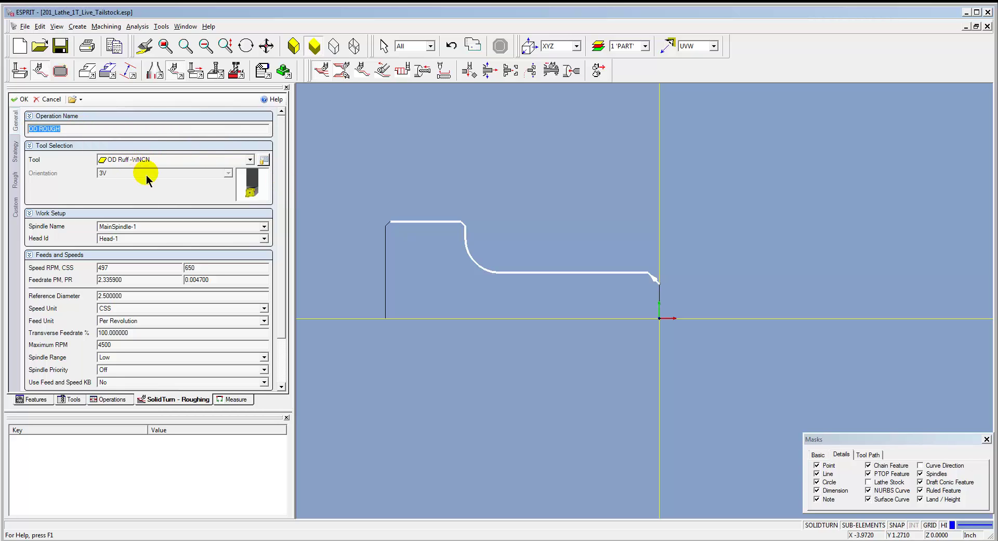
pyautogui.click(154, 157)
pyautogui.click(76, 165)
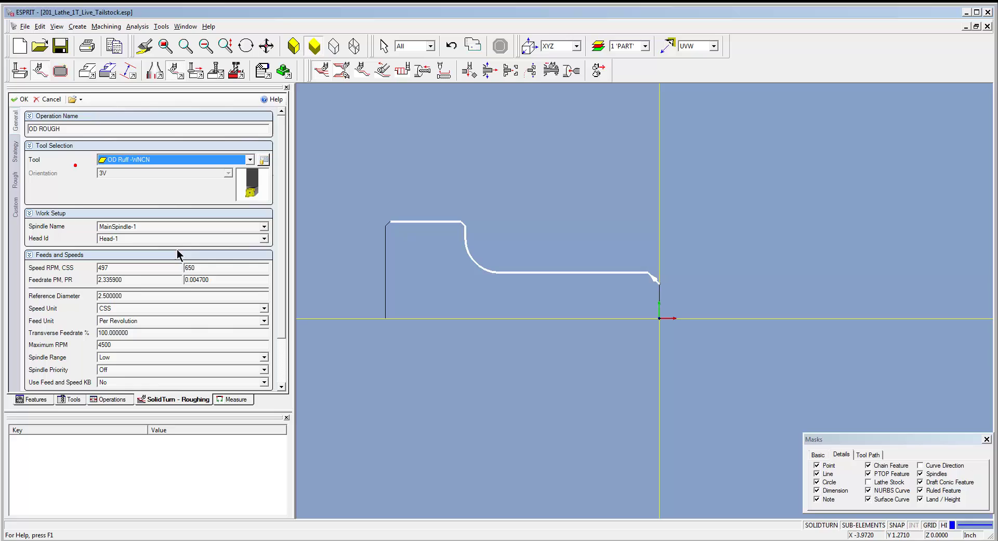
# Review the Strategy and Rough tab settings, then return to General.
pyautogui.moveTo(285, 301); pyautogui.dragTo(282, 312)
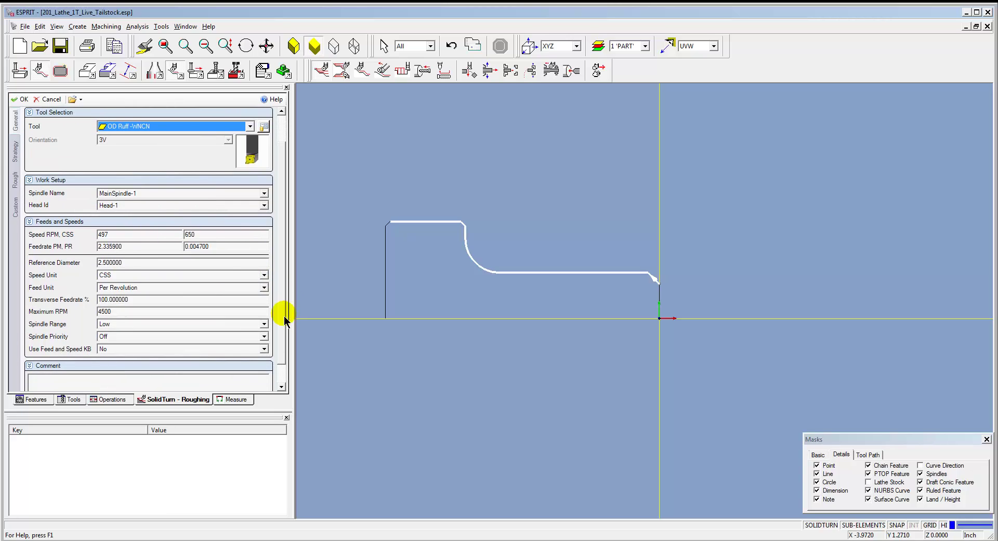
pyautogui.click(15, 151)
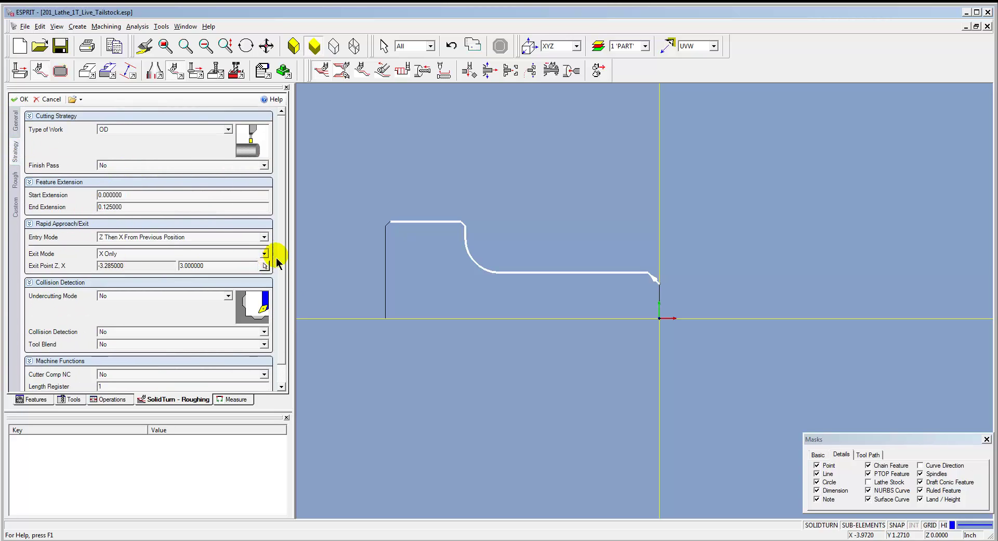
pyautogui.moveTo(280, 254); pyautogui.dragTo(284, 282)
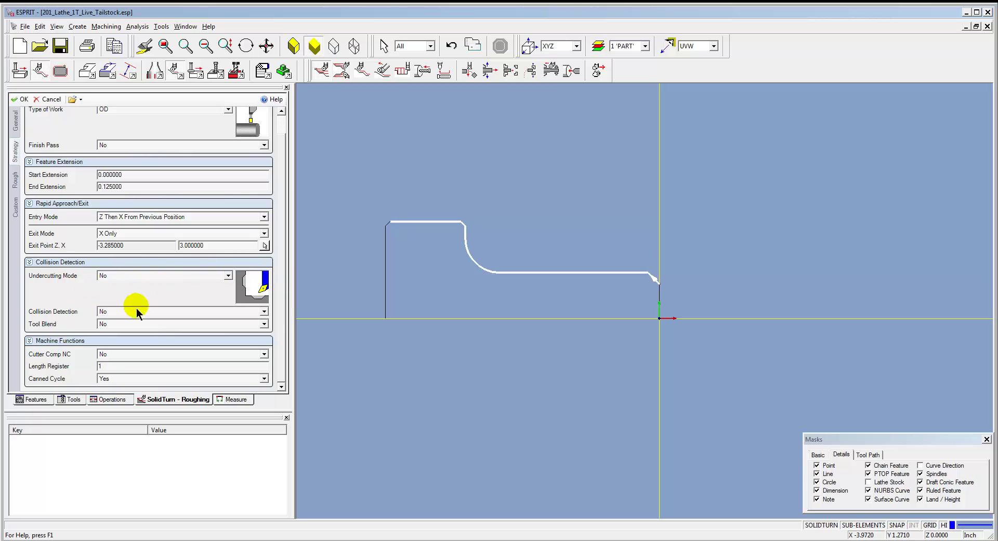
pyautogui.click(14, 179)
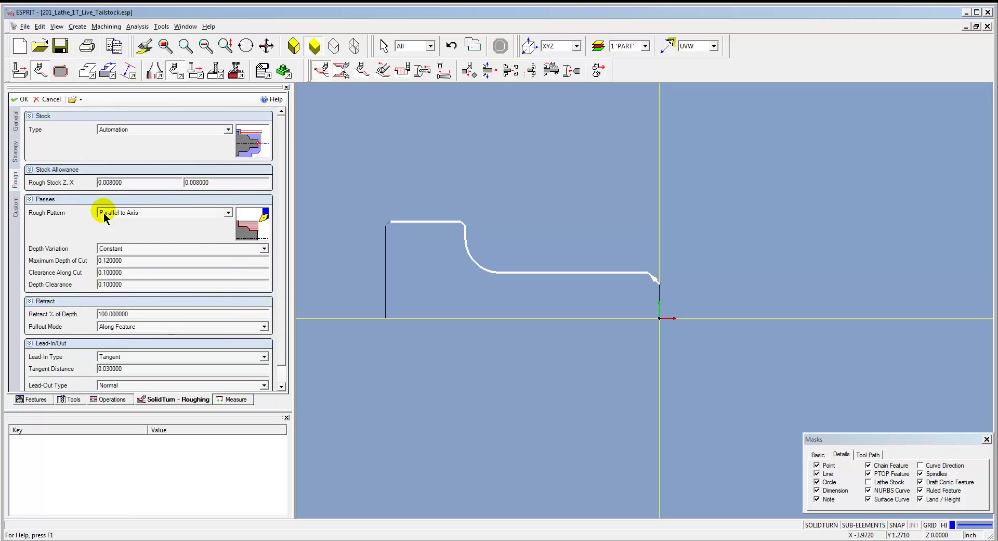
pyautogui.click(15, 124)
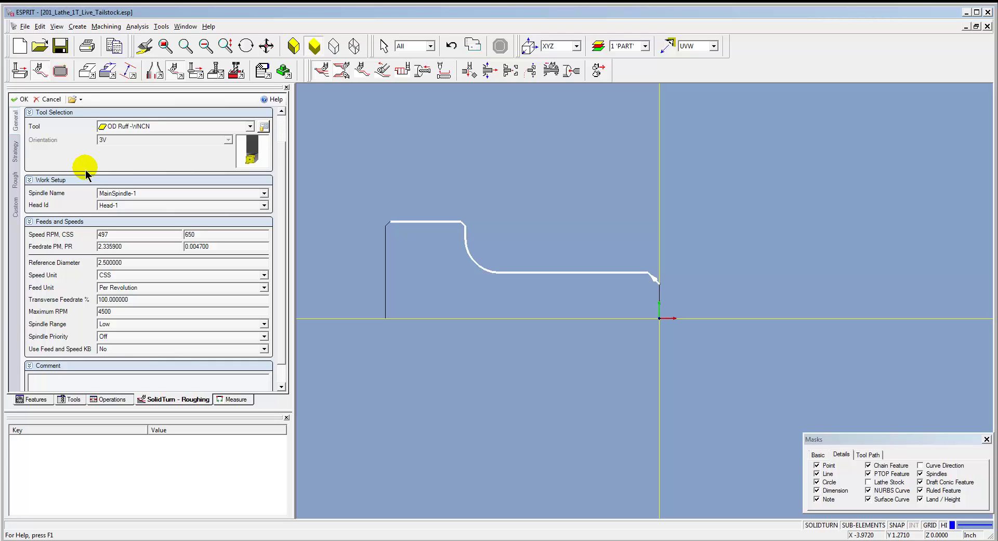
# Load the OD_Roughing.prc process file into the roughing operation.
pyautogui.click(73, 100)
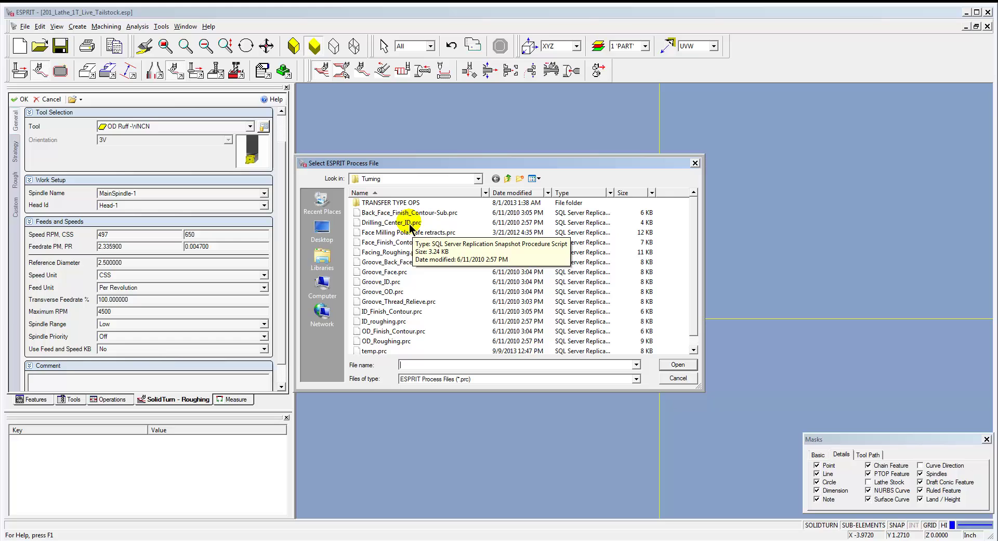
pyautogui.click(376, 342)
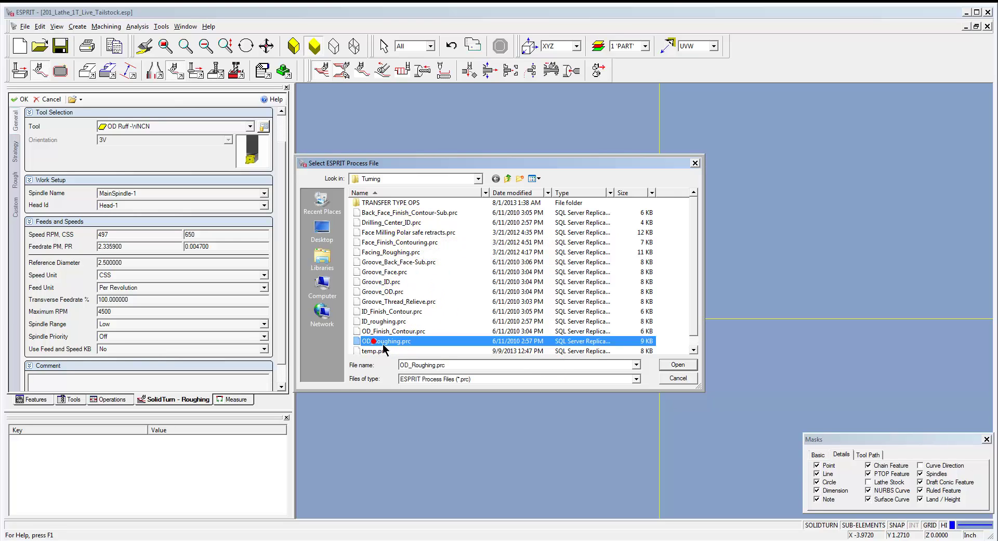
pyautogui.click(677, 364)
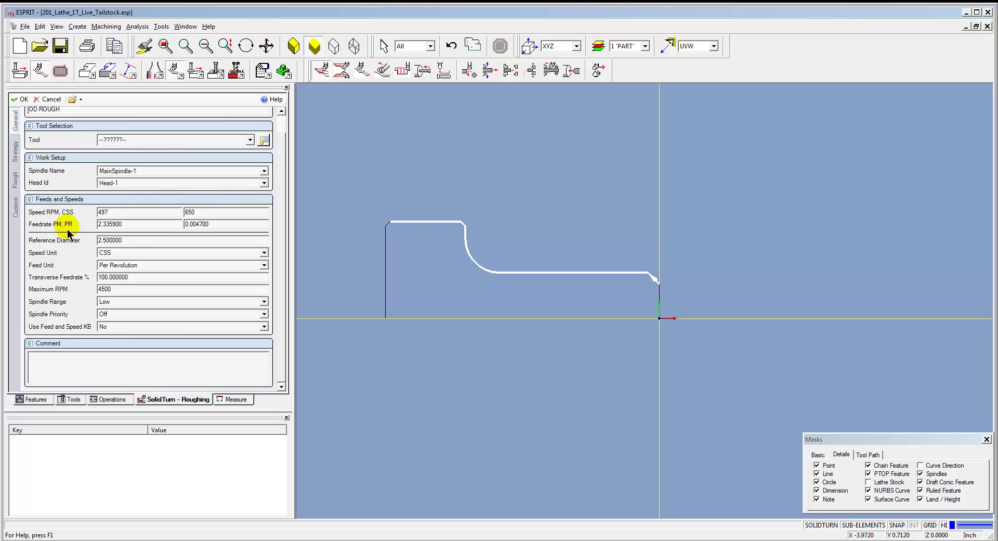
# Assign the OD Ruff -WNCN tool and generate the OD ROUGH toolpath.
pyautogui.click(128, 145)
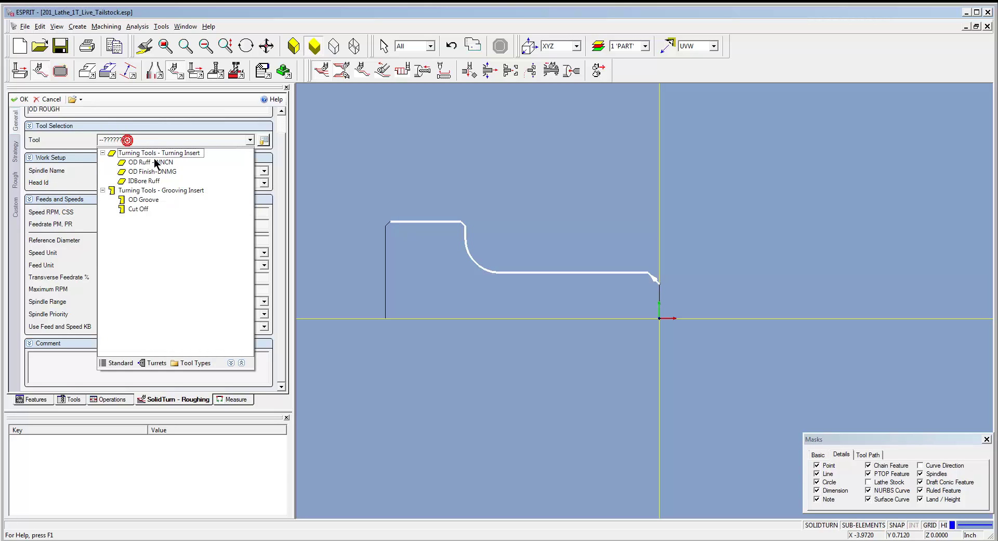
pyautogui.click(143, 164)
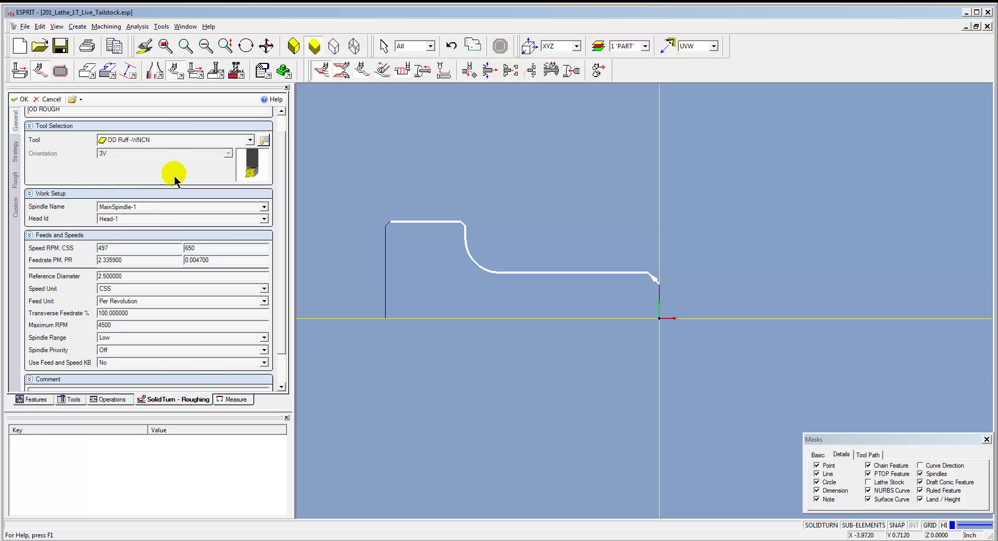
pyautogui.scroll(-3, 285, 208)
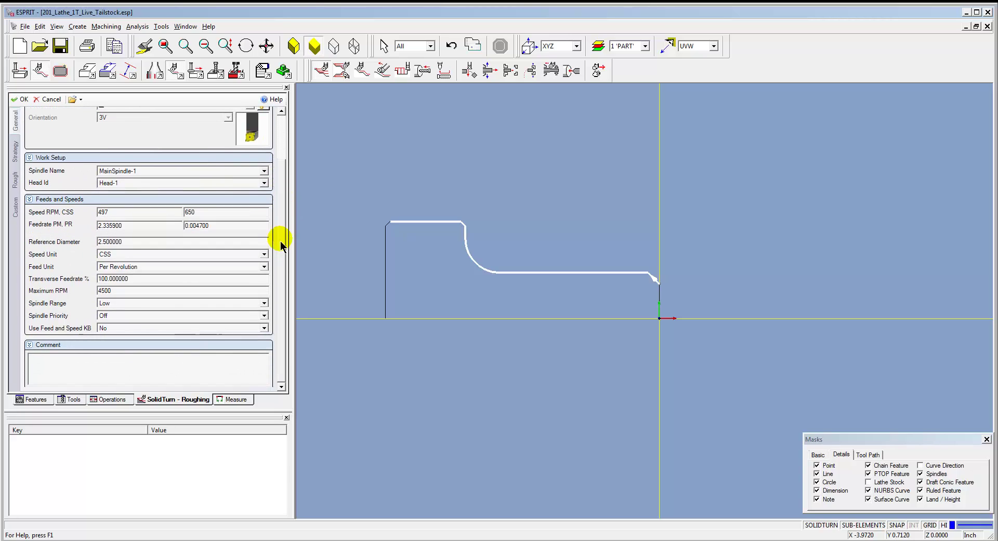
pyautogui.click(21, 99)
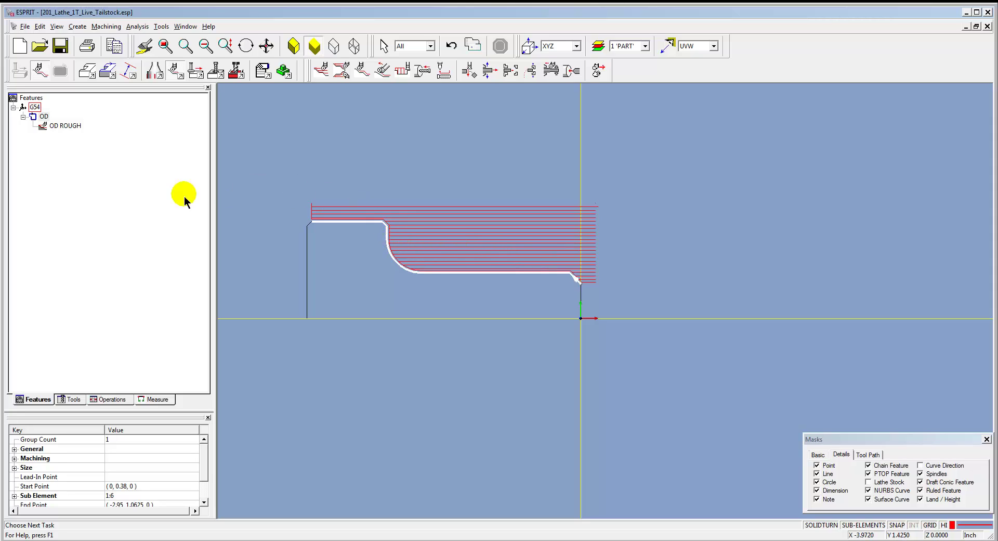
# Edit OD ROUGH to set Maximum Depth of Cut to .1 and regenerate the toolpath.
pyautogui.click(64, 127)
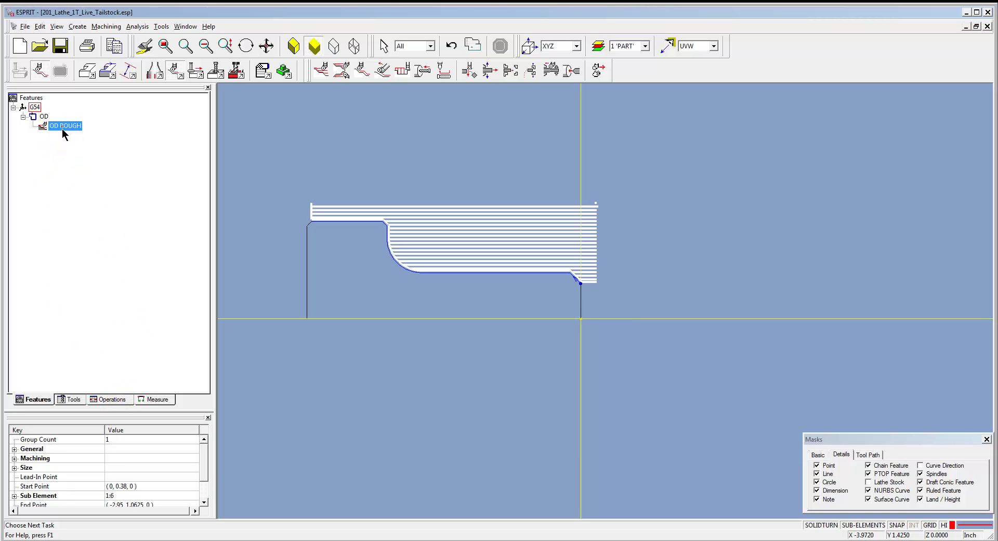
pyautogui.click(62, 130)
pyautogui.click(112, 400)
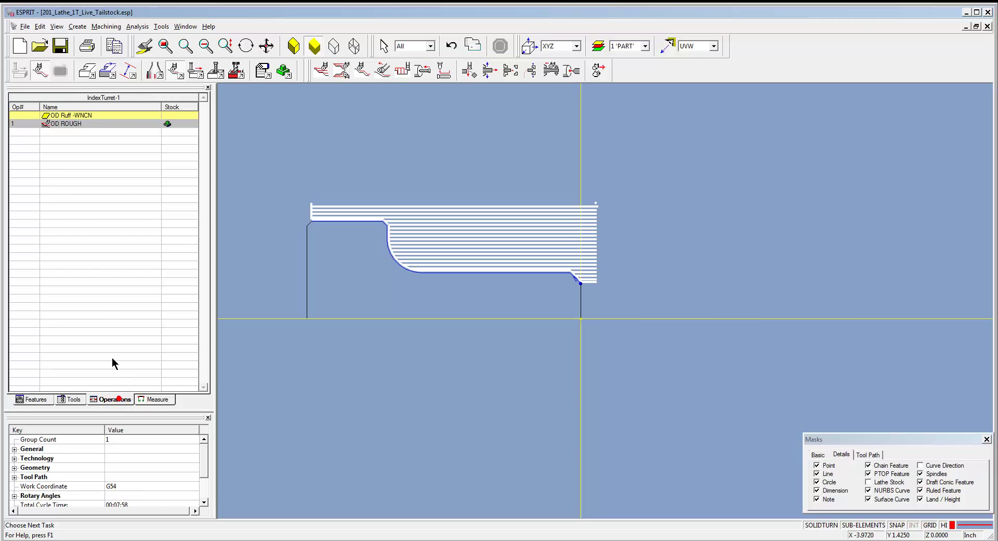
pyautogui.click(82, 125)
pyautogui.doubleClick(79, 124)
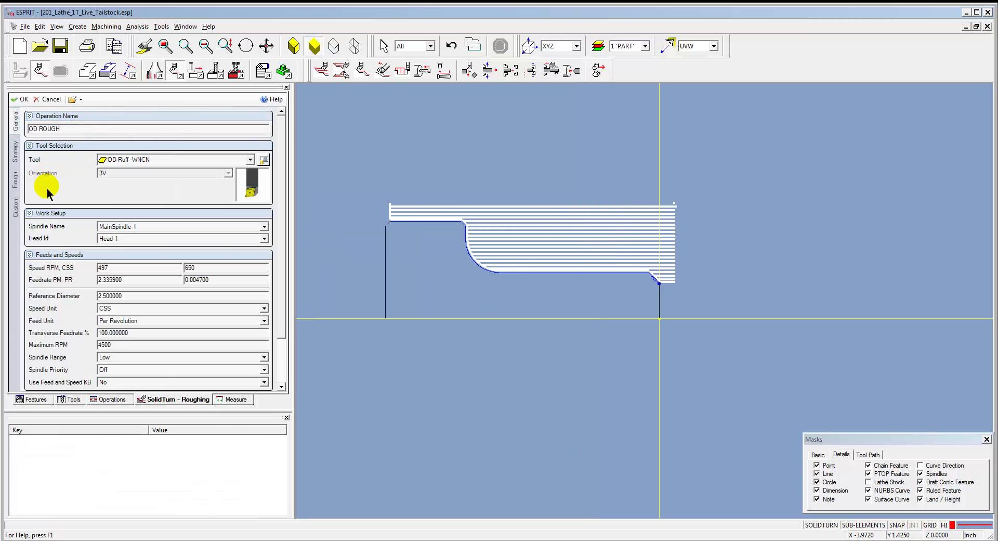
pyautogui.click(16, 183)
pyautogui.click(137, 260)
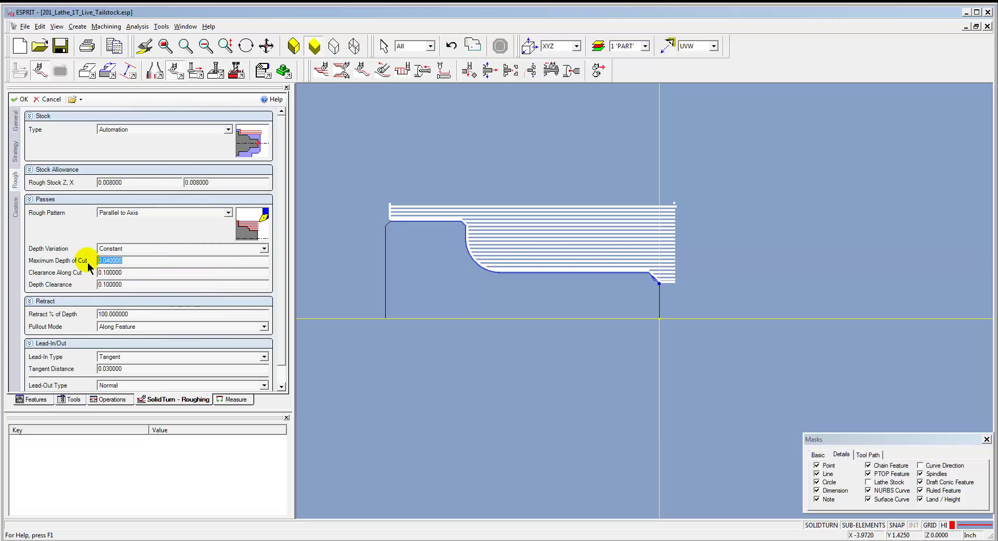
pyautogui.write('.1')
pyautogui.press('Return')
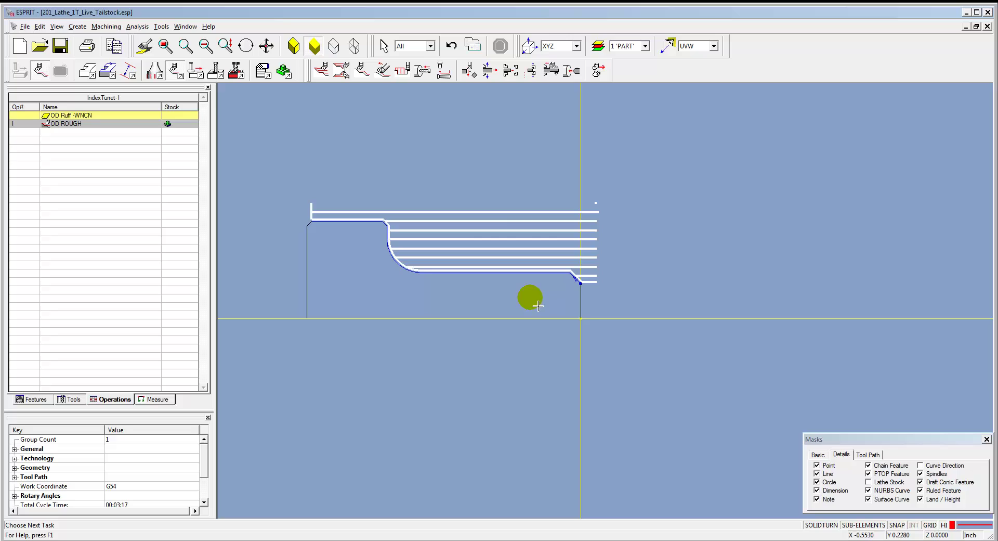
# Chain the 0.38-long right end face line, reversed to run from the chamfer down to the centreline.
pyautogui.click(580, 304)
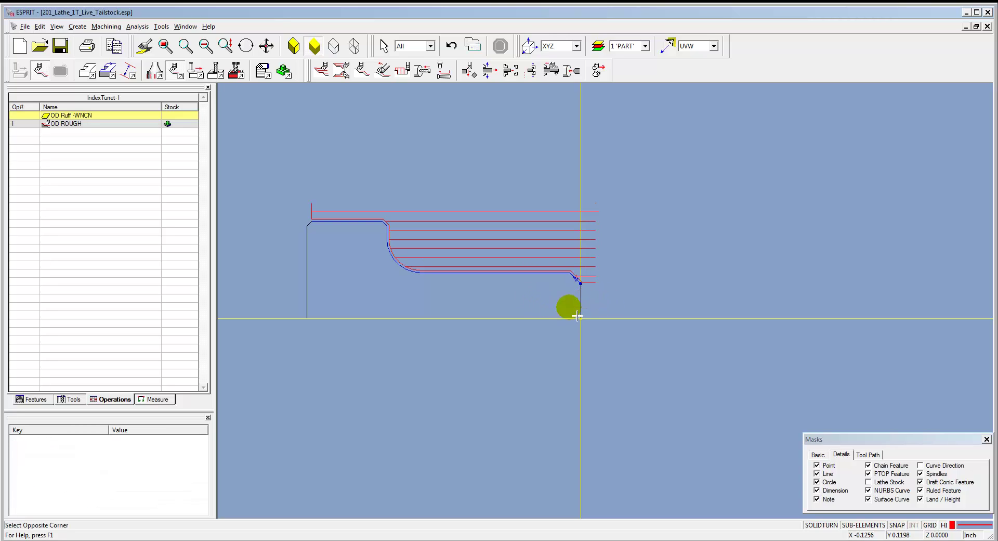
pyautogui.click(577, 315)
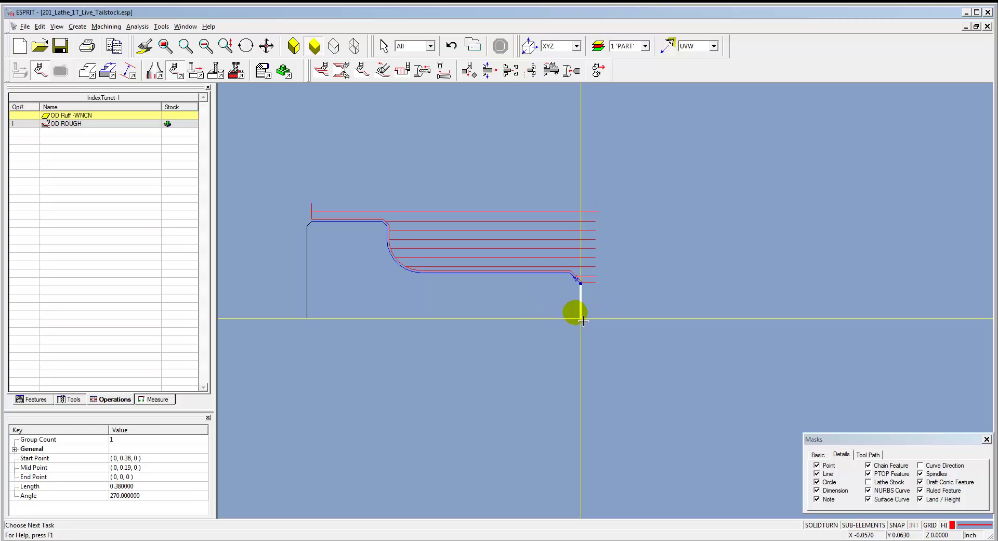
pyautogui.click(108, 71)
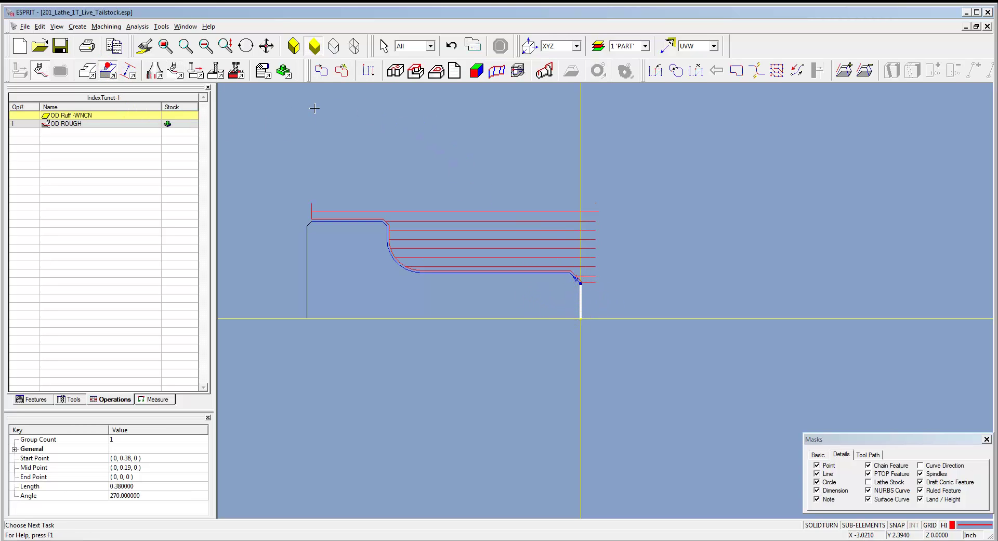
pyautogui.click(342, 72)
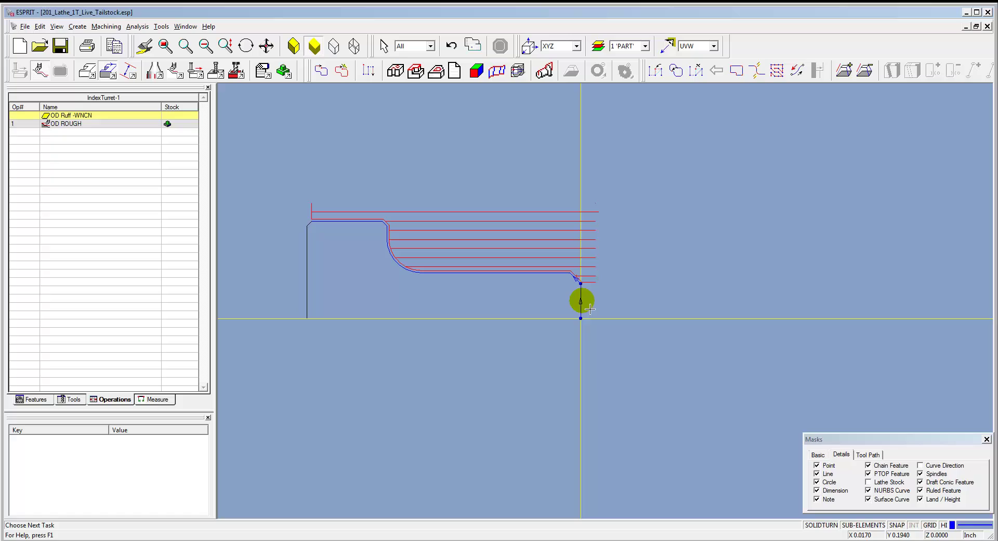
pyautogui.click(797, 71)
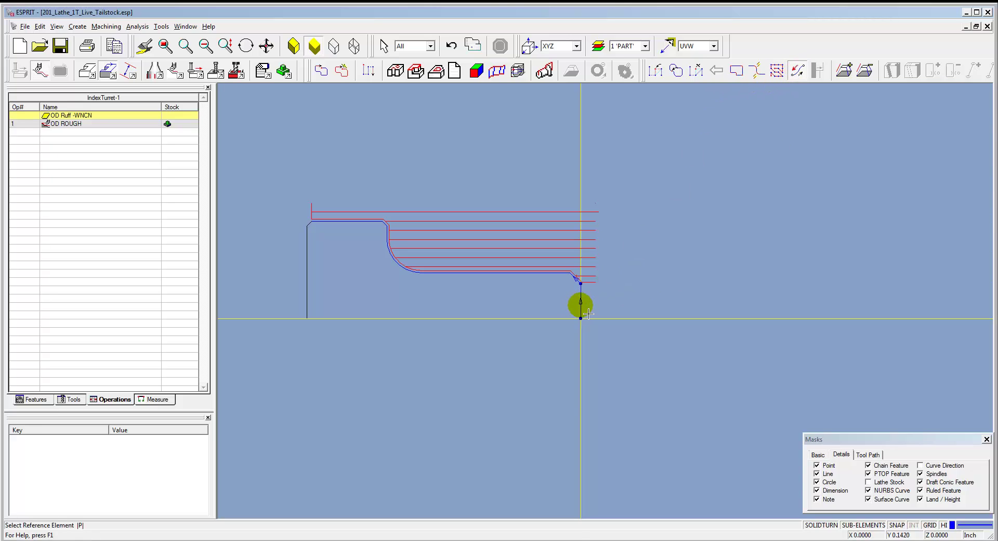
pyautogui.click(588, 312)
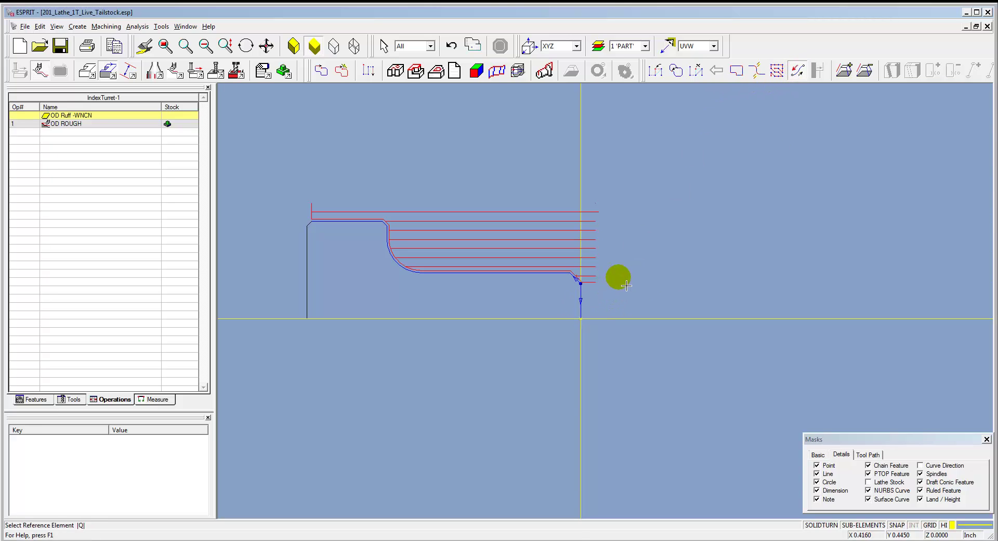
pyautogui.click(580, 299)
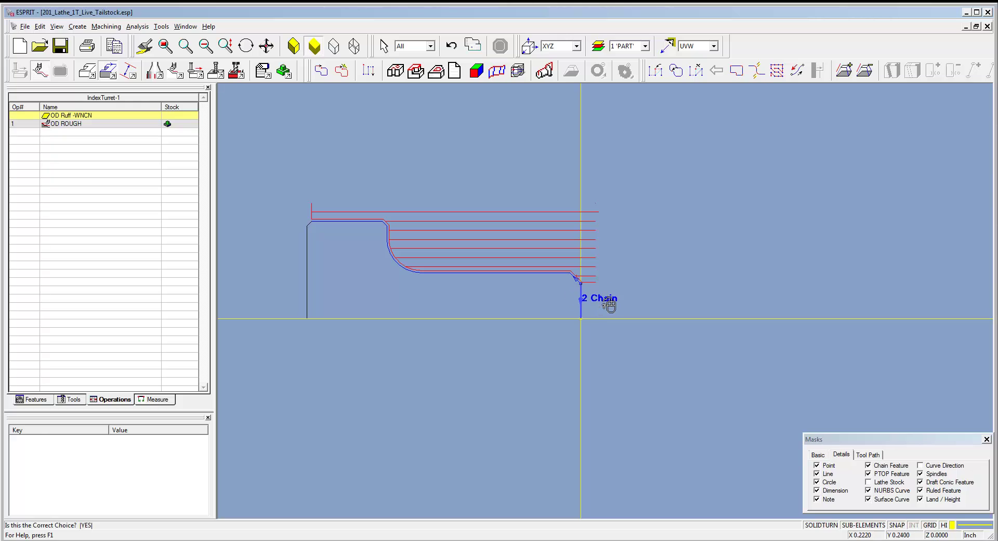
pyautogui.click(609, 305)
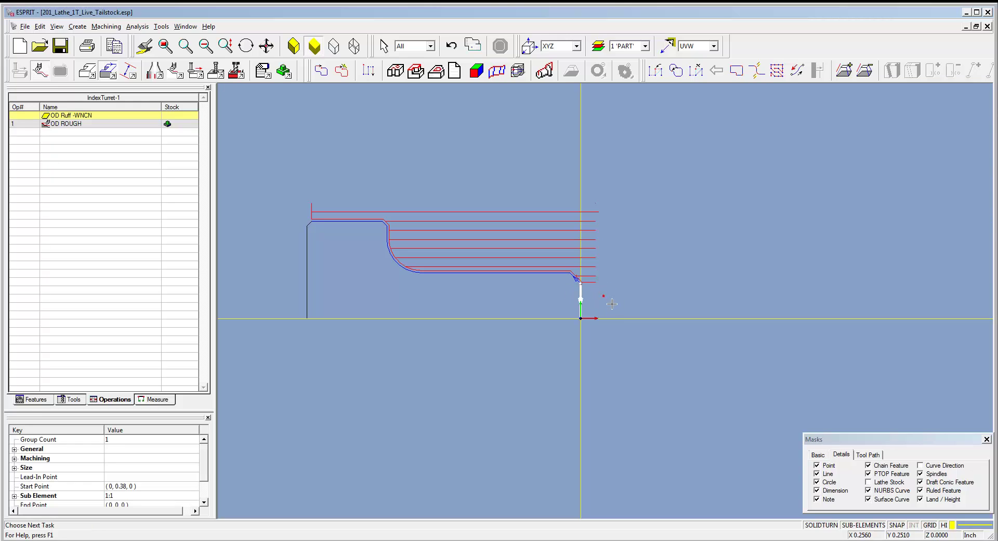
# Start a SolidTurn Roughing operation and load the Facing_Roughing.prc process file.
pyautogui.click(174, 73)
pyautogui.click(322, 72)
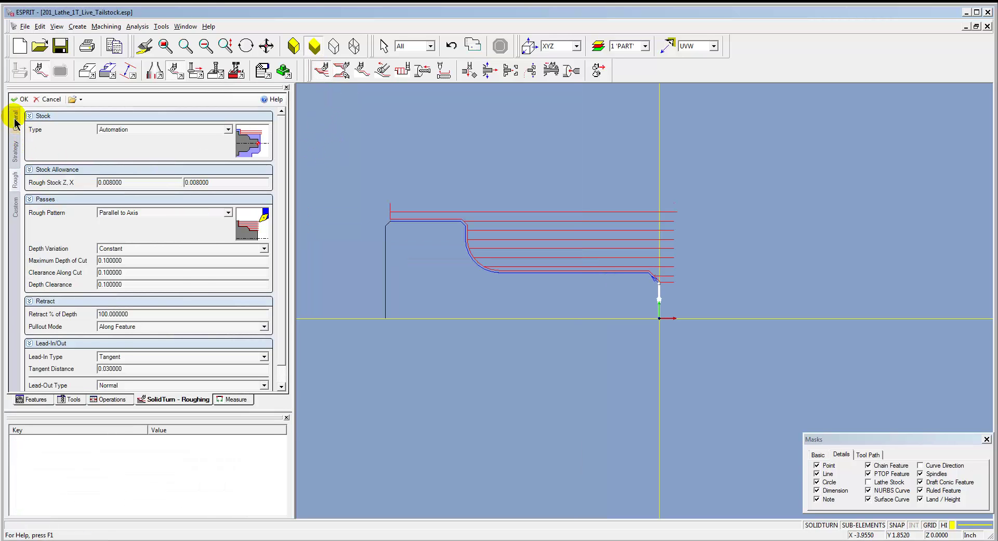
pyautogui.click(16, 127)
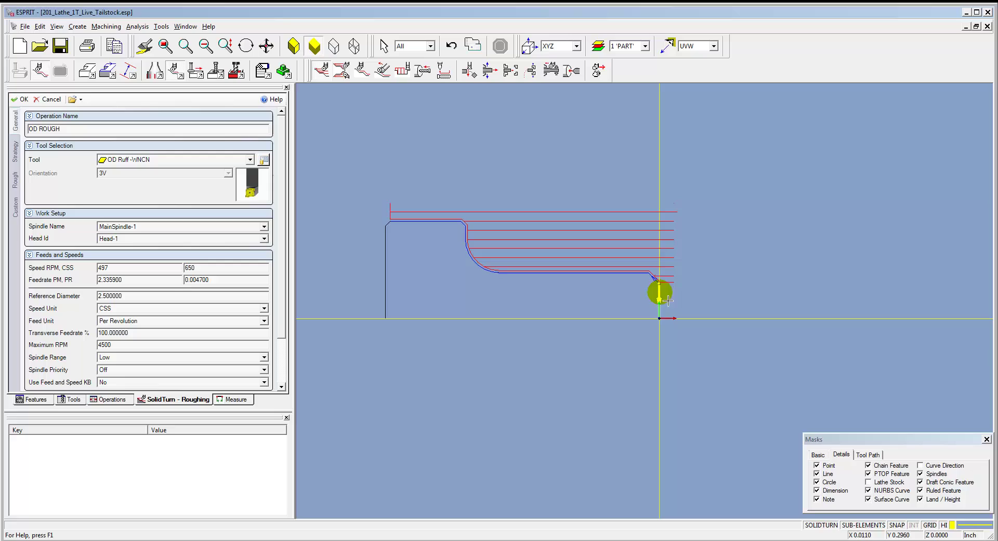
pyautogui.click(72, 99)
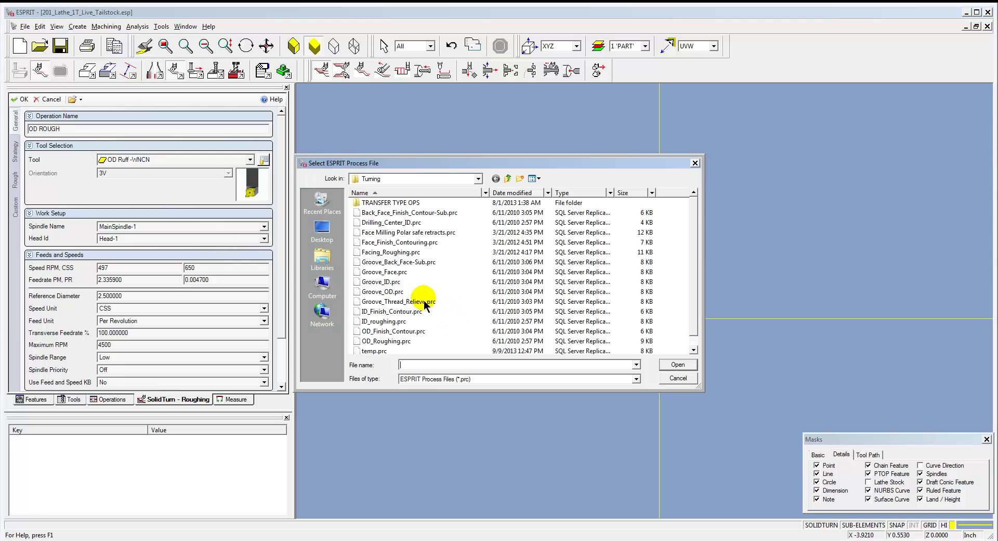
pyautogui.click(378, 252)
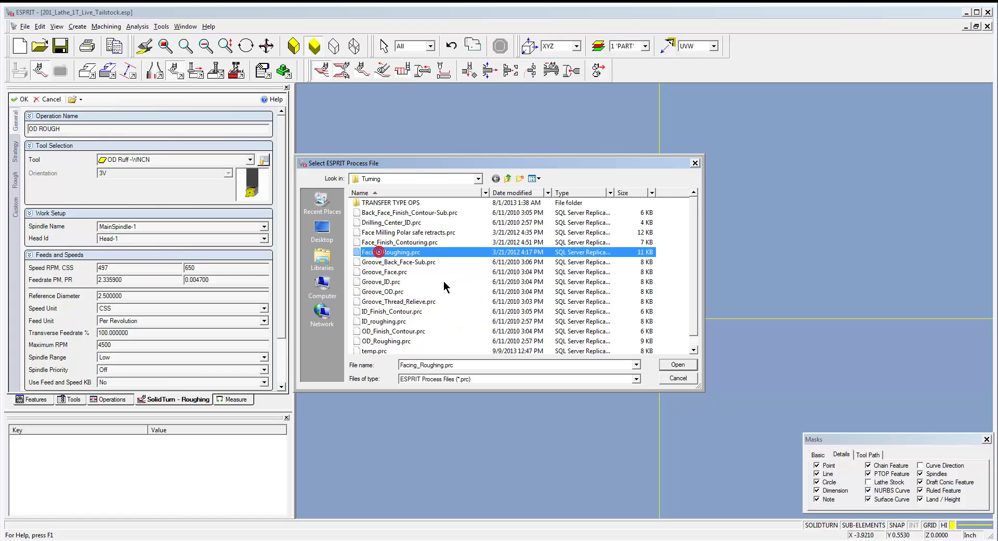
pyautogui.click(677, 365)
# Assign the OD Ruff -WNCN tool, review the strategy, rough and custom settings, and accept FACE Rough.
pyautogui.click(130, 160)
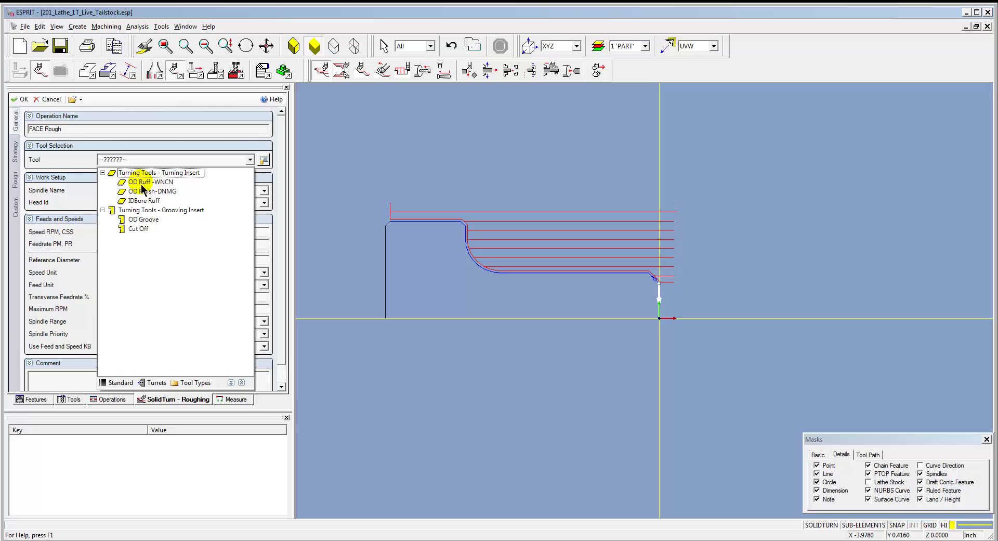
pyautogui.click(141, 182)
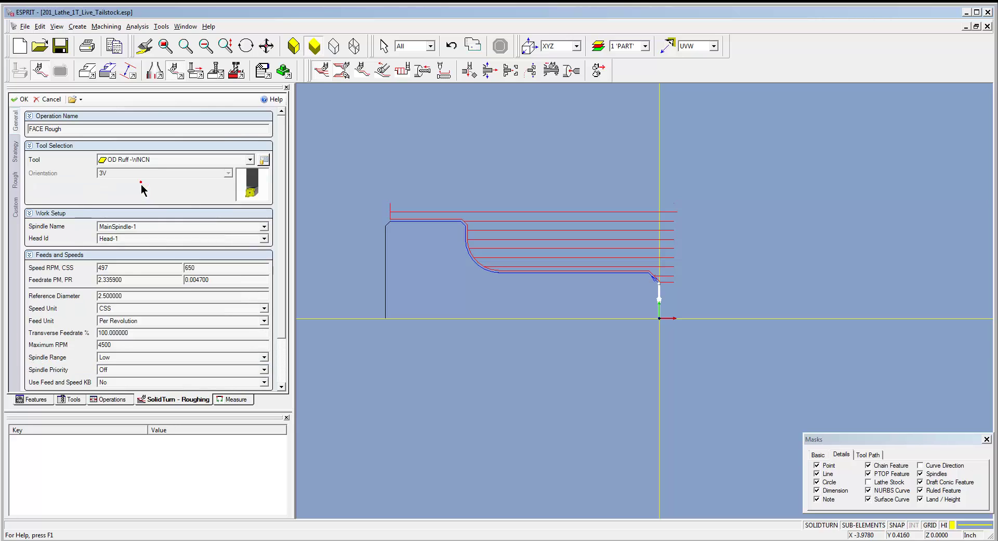
pyautogui.click(15, 152)
pyautogui.click(15, 179)
pyautogui.click(15, 205)
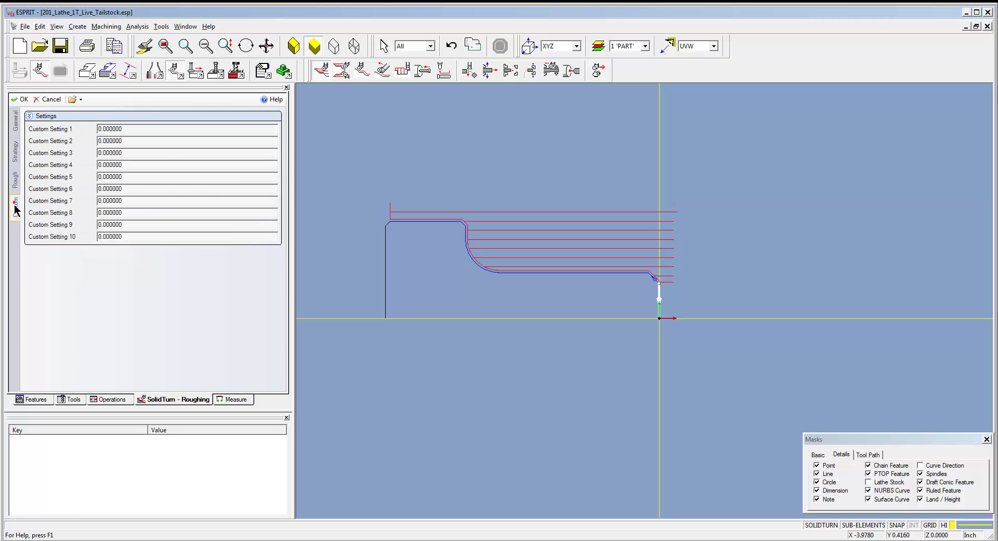
pyautogui.click(17, 101)
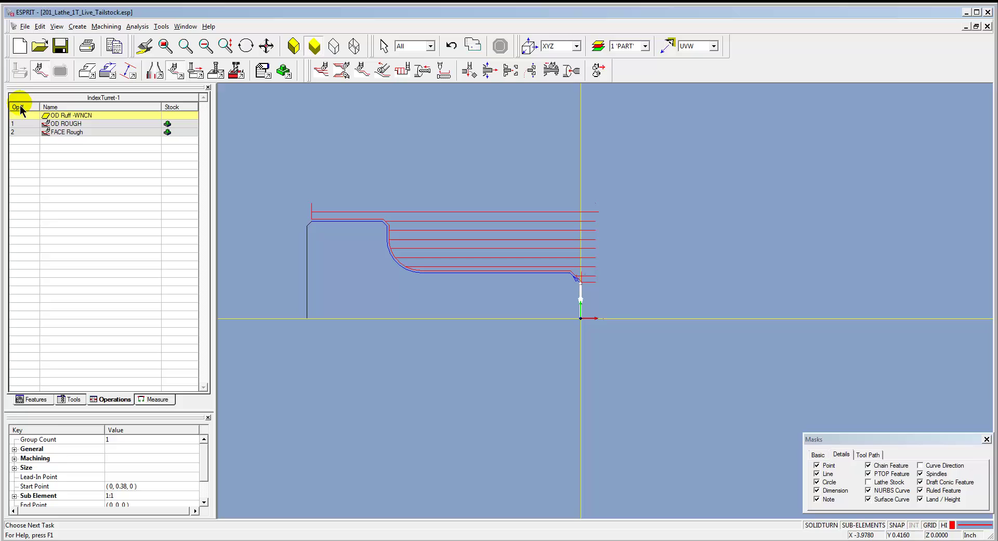
# Compare the FACE Rough and OD ROUGH toolpaths on the part.
pyautogui.click(83, 132)
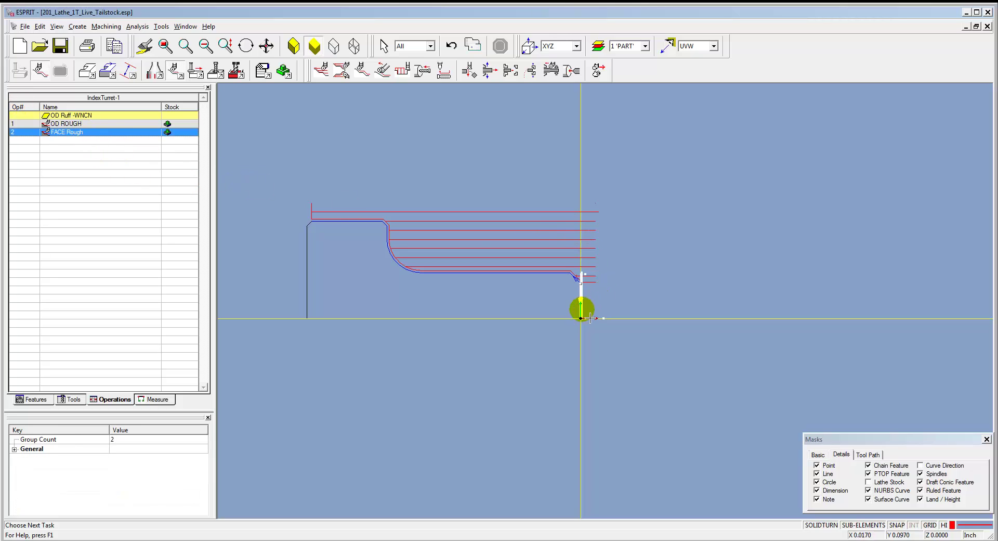
pyautogui.scroll(2, 587, 291)
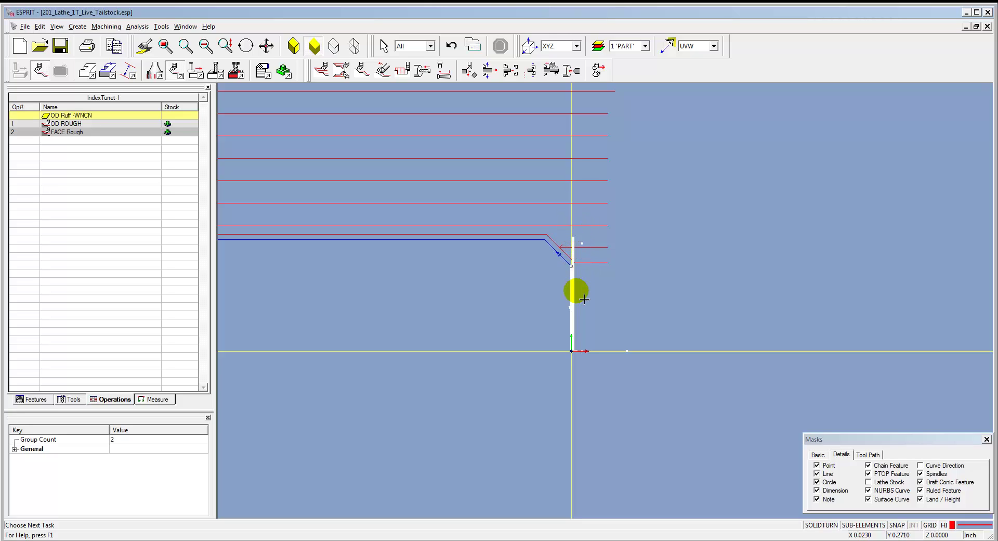
pyautogui.click(117, 125)
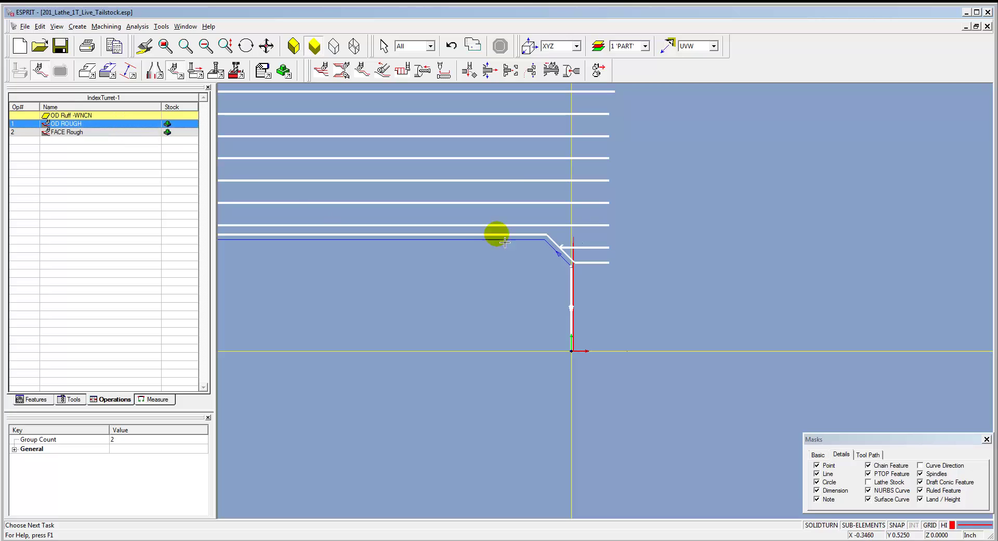
pyautogui.scroll(-2, 477, 266)
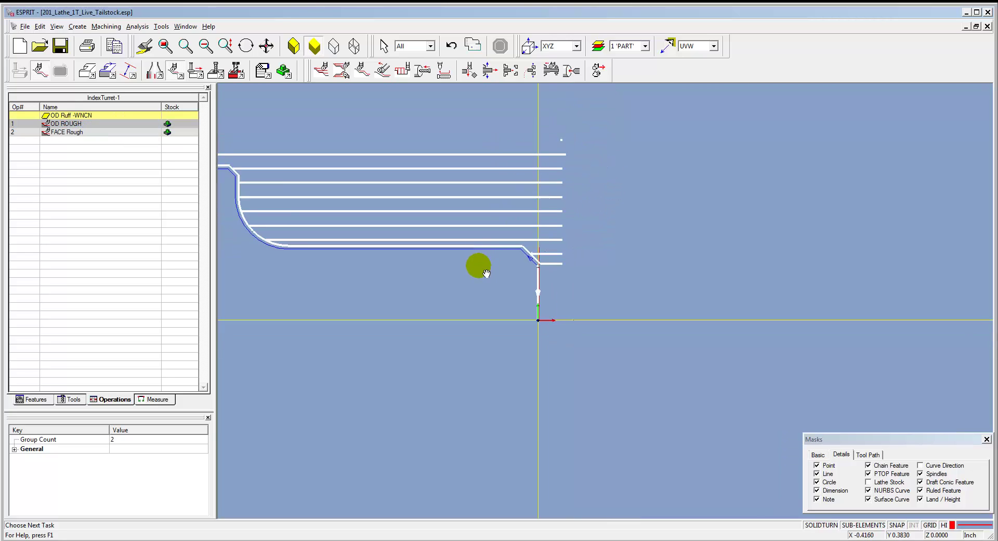
pyautogui.moveTo(477, 267); pyautogui.dragTo(569, 301, button='middle')
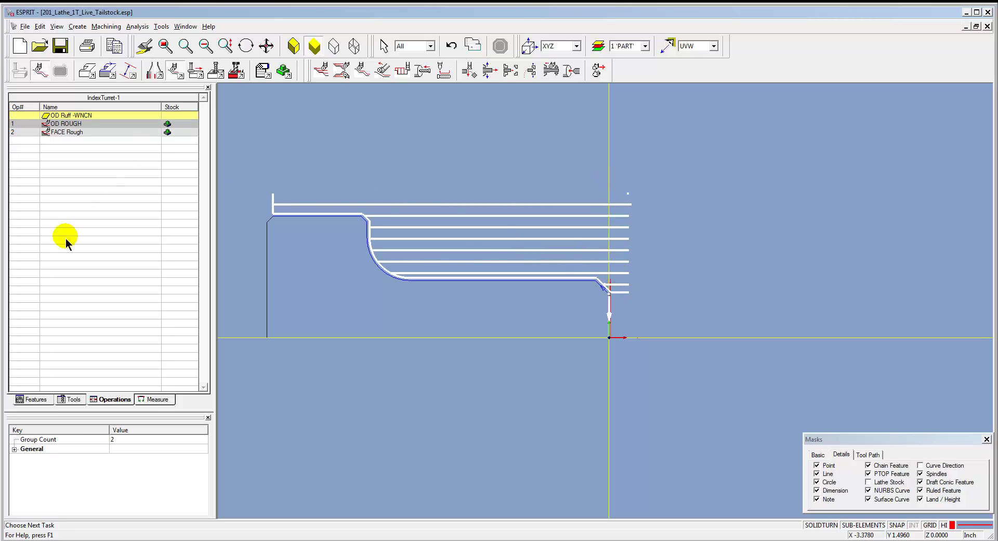
# Drag FACE Rough above OD ROUGH in the operations list.
pyautogui.click(79, 133)
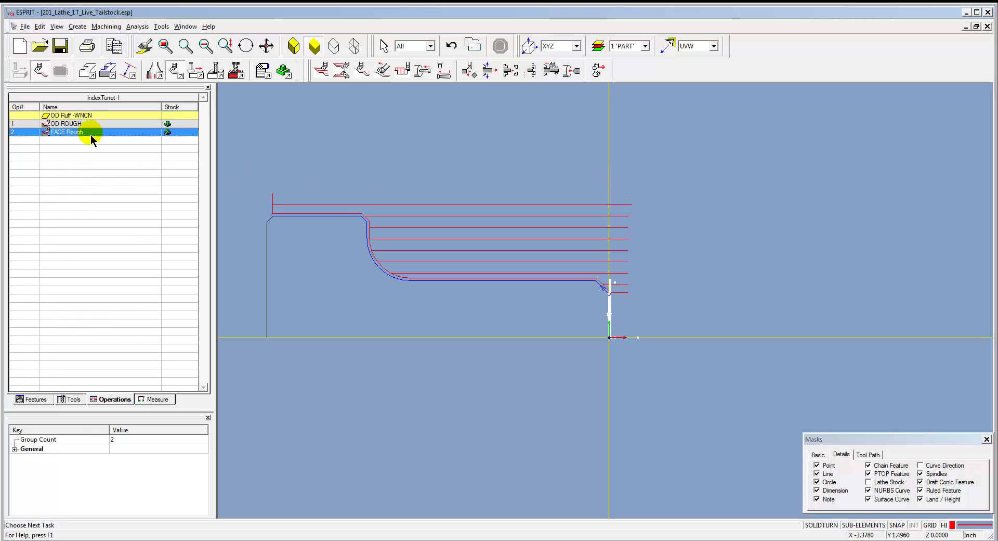
pyautogui.moveTo(91, 134); pyautogui.dragTo(92, 125)
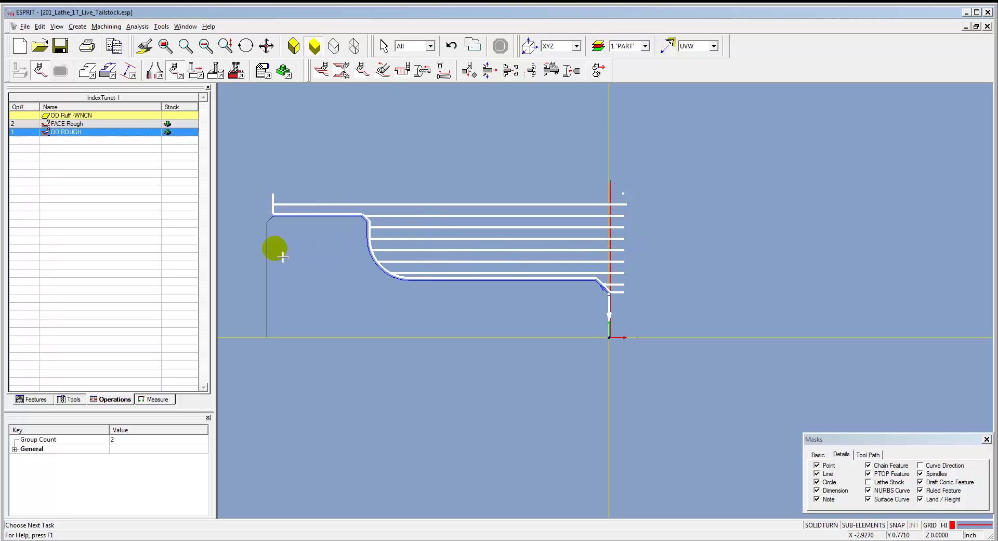
pyautogui.scroll(-1, 336, 187)
pyautogui.moveTo(338, 190); pyautogui.dragTo(378, 194, button='middle')
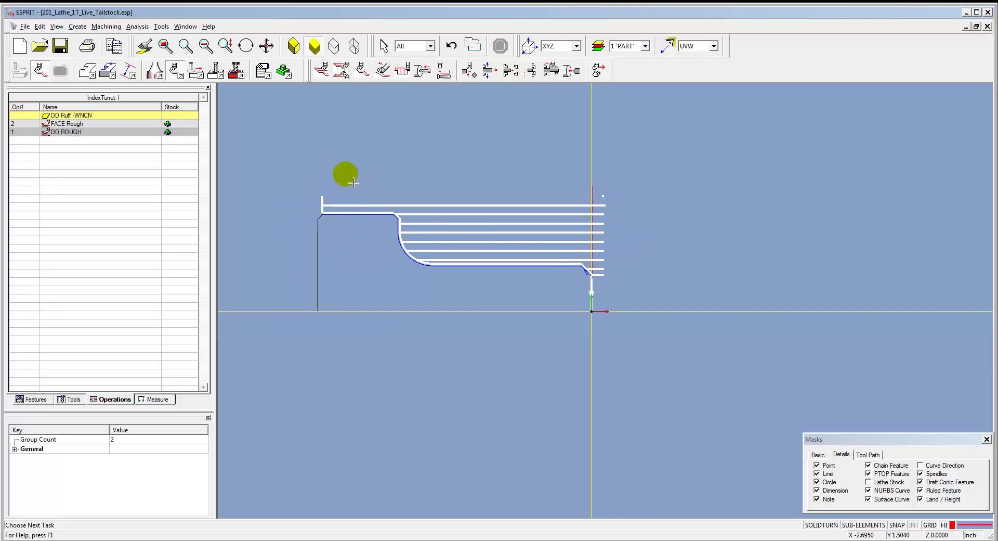
# Run the Advanced Simulation of the face and OD rough passes to the end, then stop it.
pyautogui.click(283, 71)
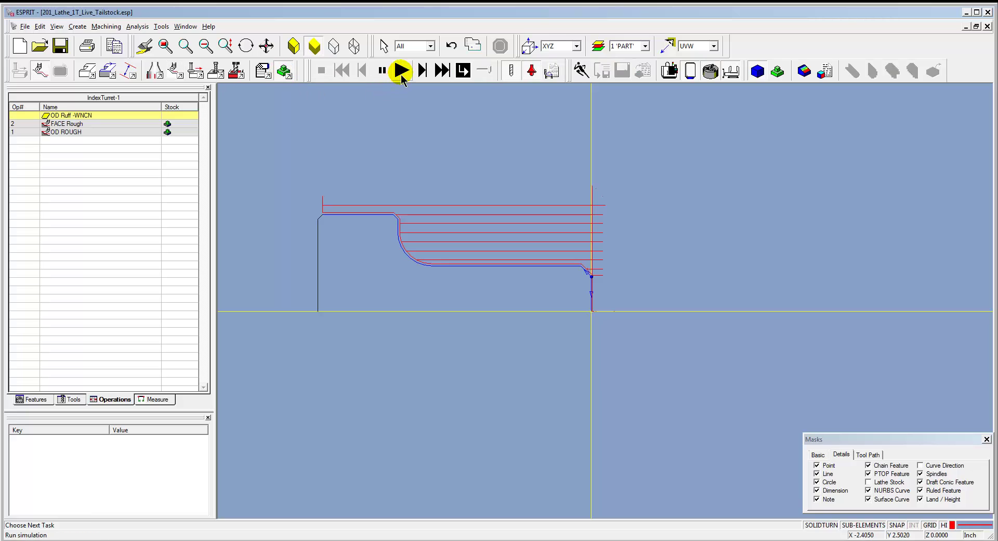
pyautogui.click(401, 71)
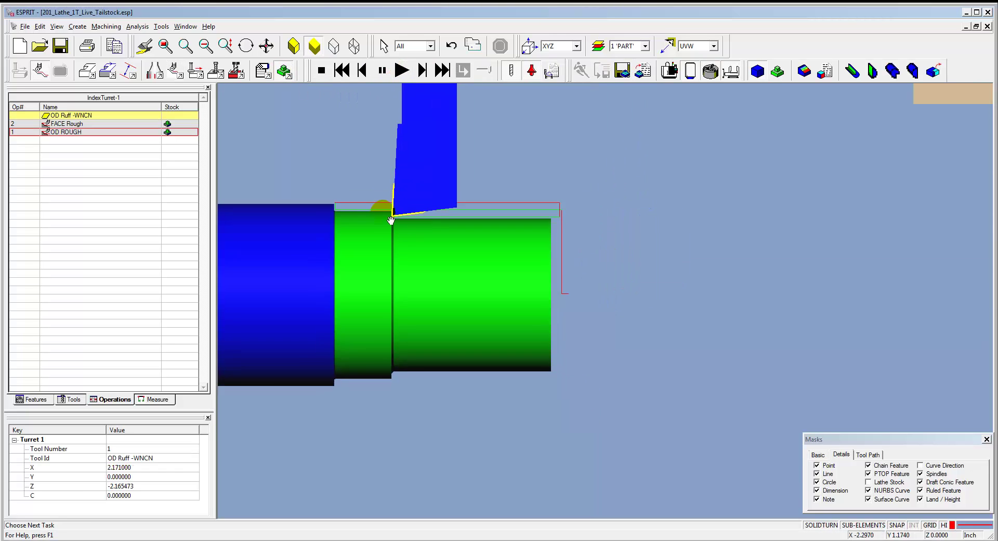
pyautogui.click(484, 70)
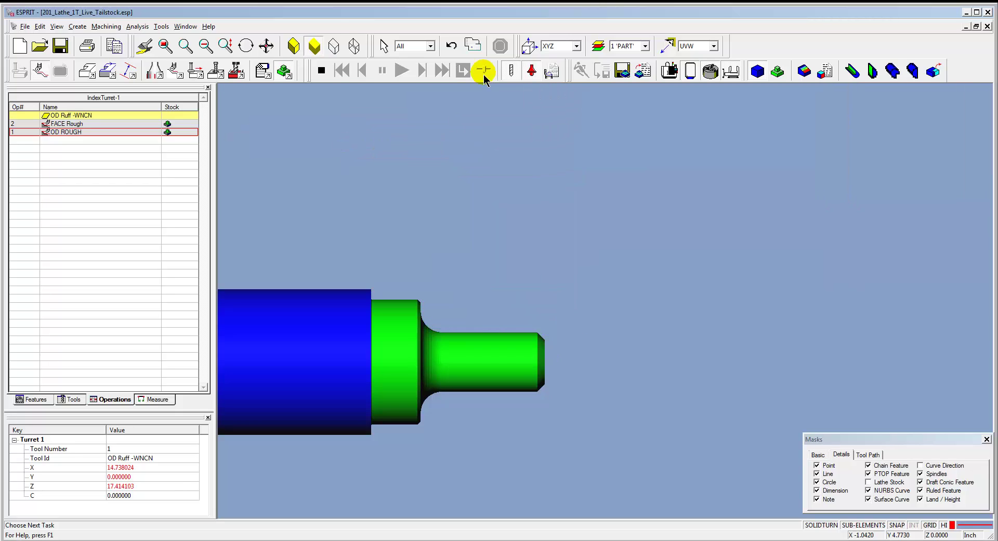
pyautogui.click(321, 70)
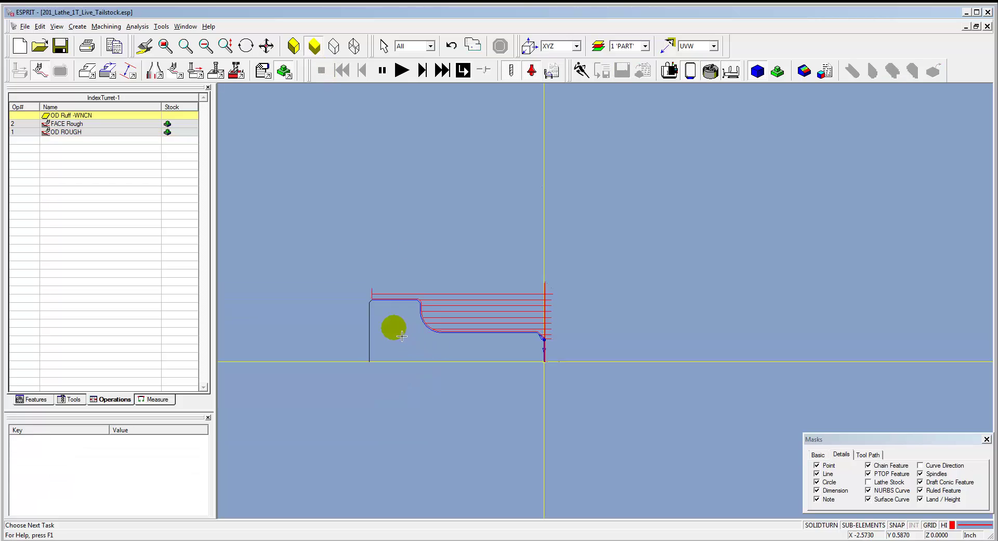
# Make the part's left vertical end line a chain feature and start a SolidTurn Cutoff operation.
pyautogui.scroll(3, 402, 336)
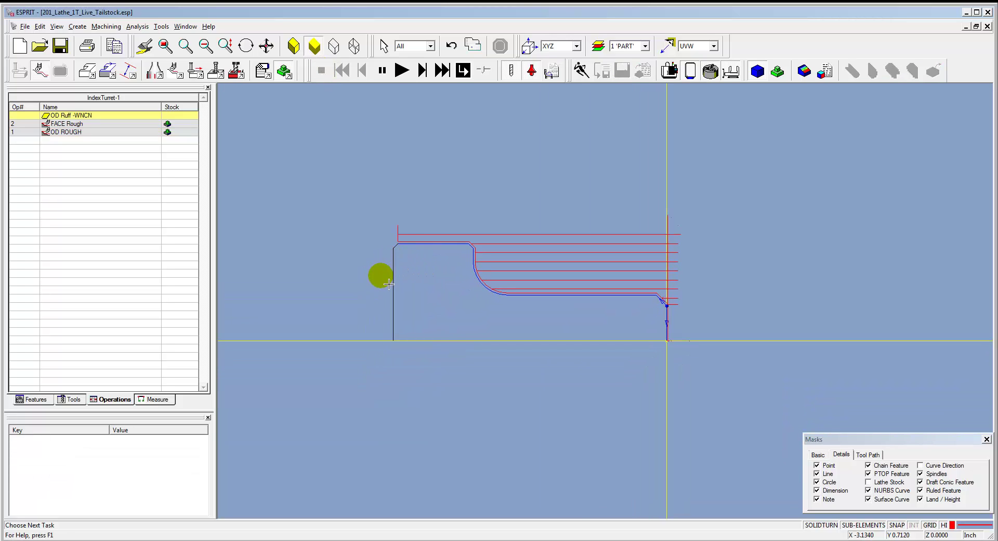
pyautogui.click(391, 285)
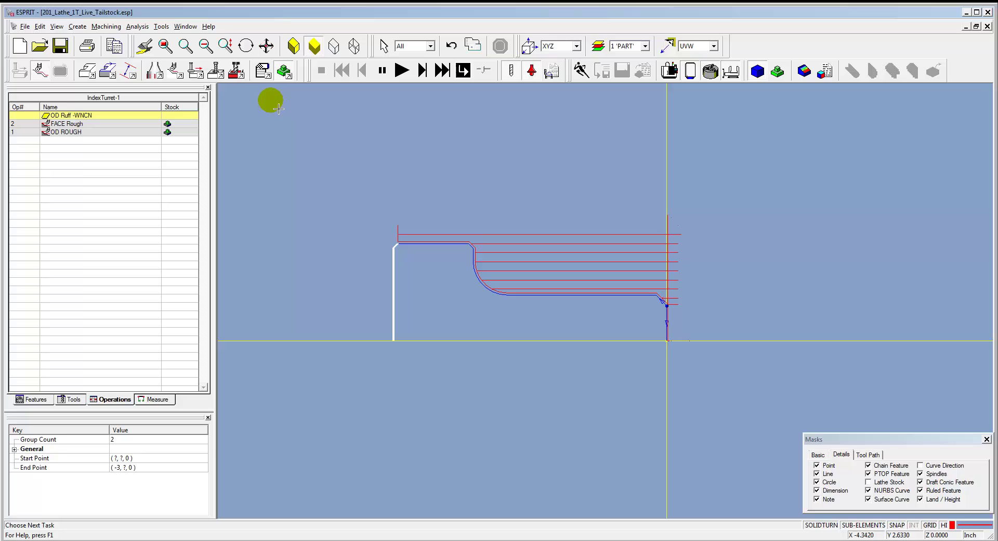
pyautogui.click(127, 69)
pyautogui.click(341, 70)
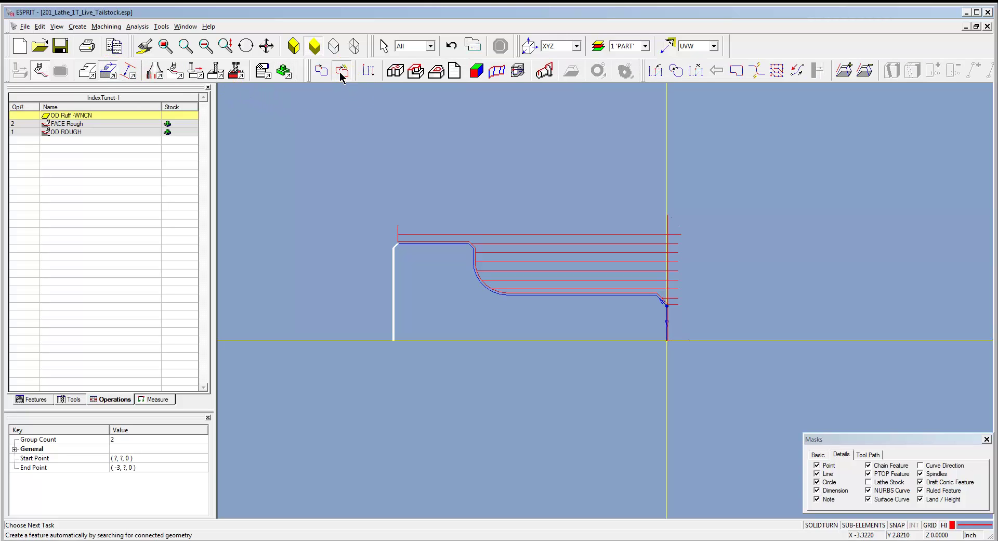
pyautogui.click(392, 268)
pyautogui.click(407, 281)
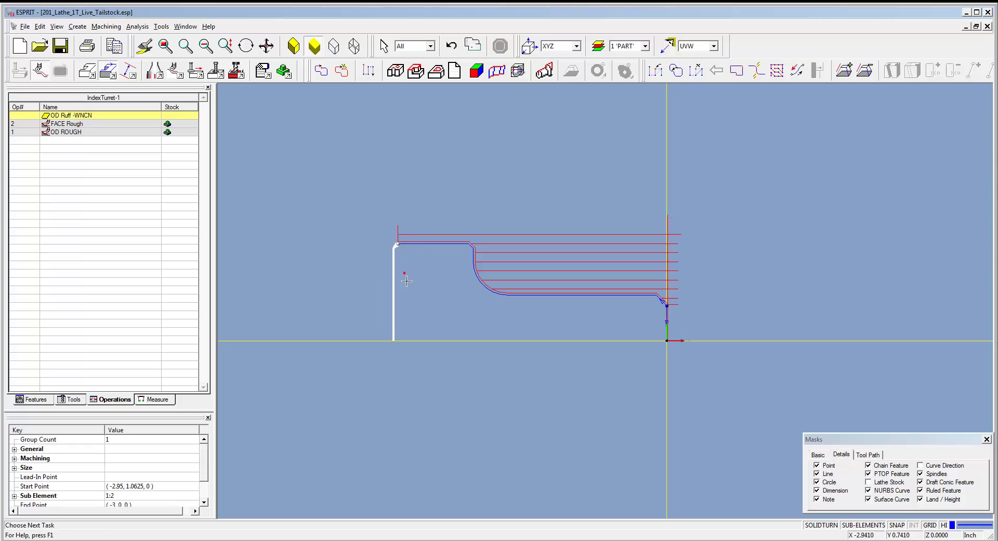
pyautogui.click(175, 72)
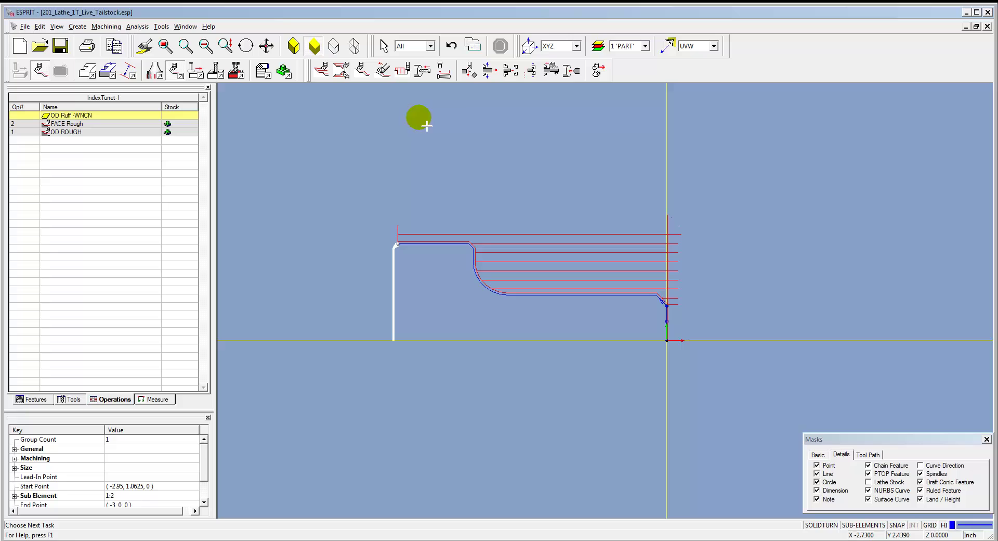
pyautogui.click(470, 73)
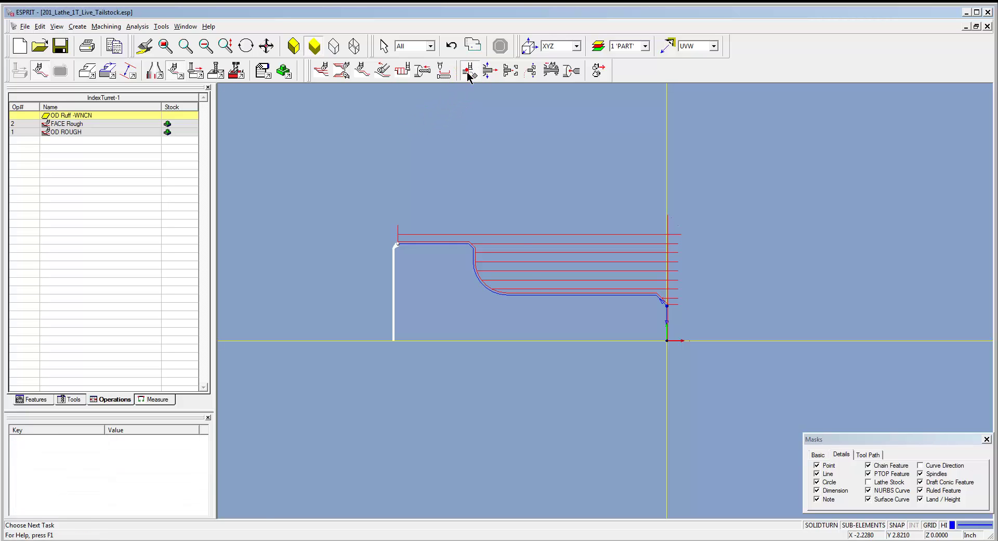
# Review the Cutoff operation's General, Strategy and Rough settings.
pyautogui.click(17, 124)
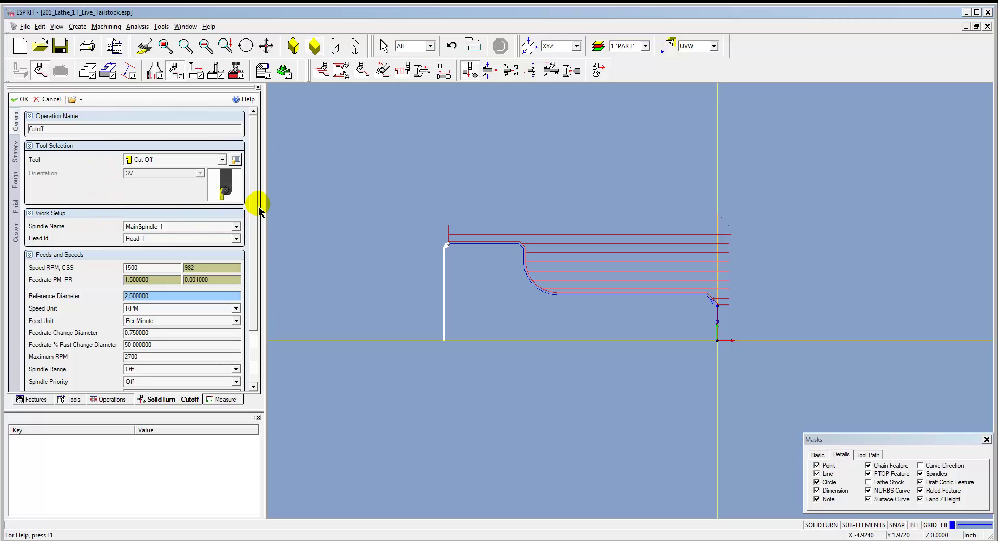
pyautogui.scroll(-3, 254, 208)
pyautogui.scroll(2, 254, 223)
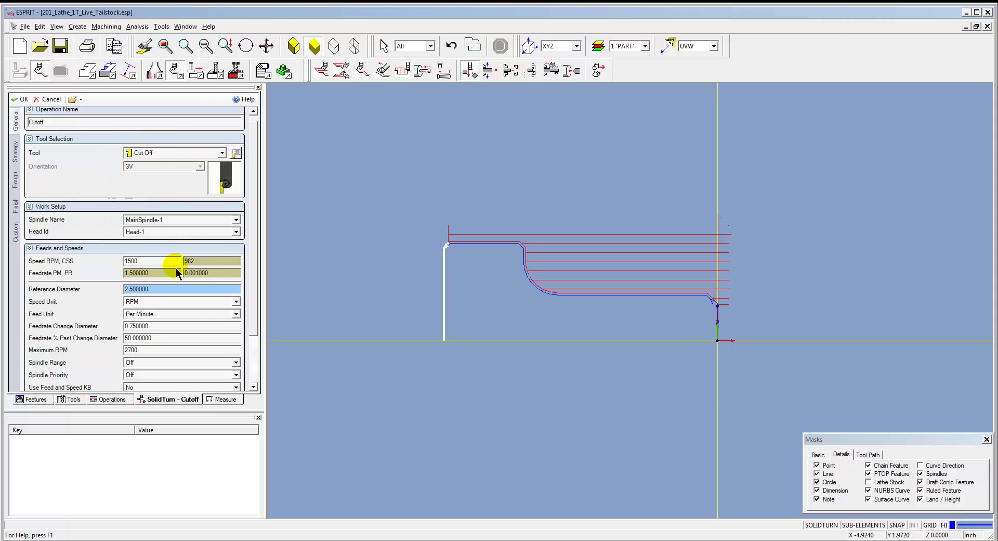
pyautogui.click(15, 152)
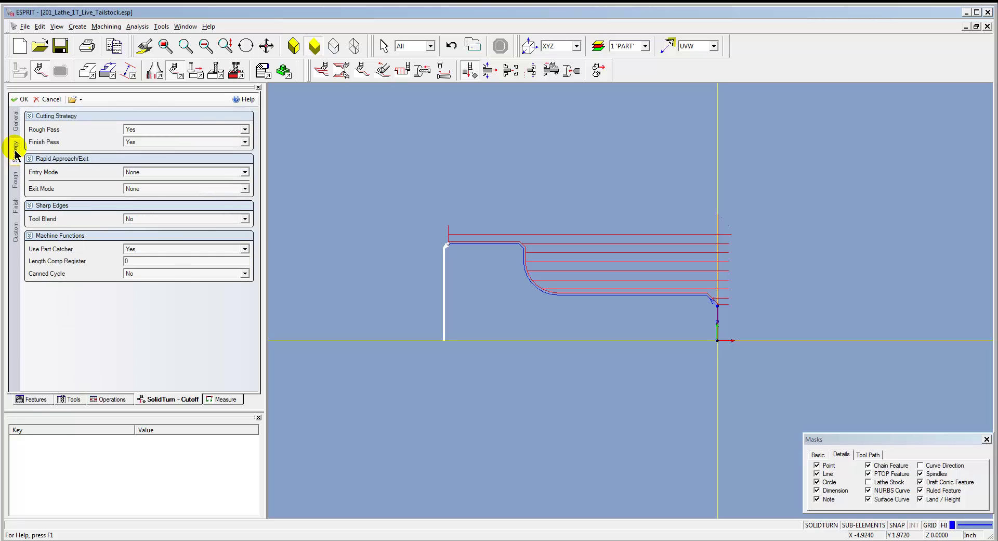
pyautogui.click(15, 179)
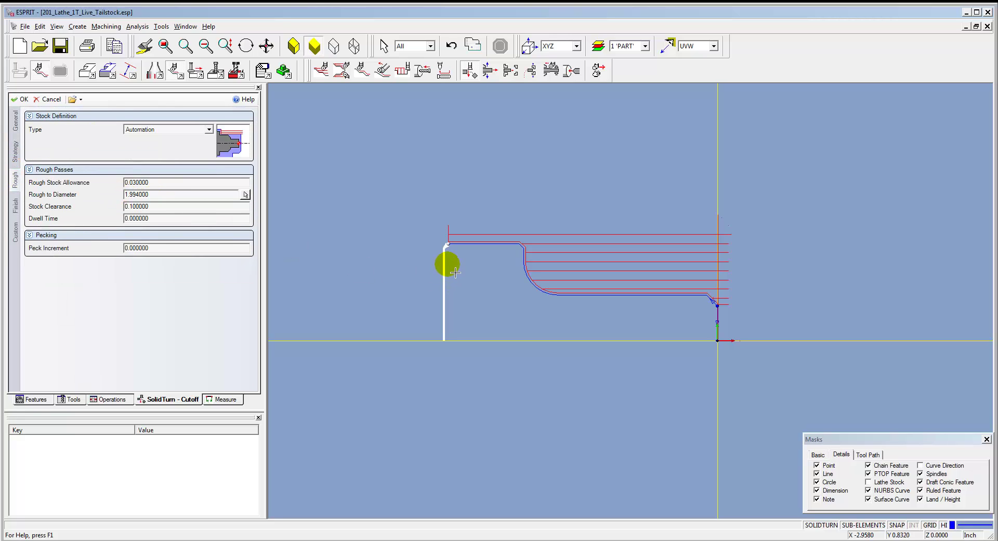
pyautogui.scroll(3, 445, 263)
pyautogui.scroll(1, 454, 268)
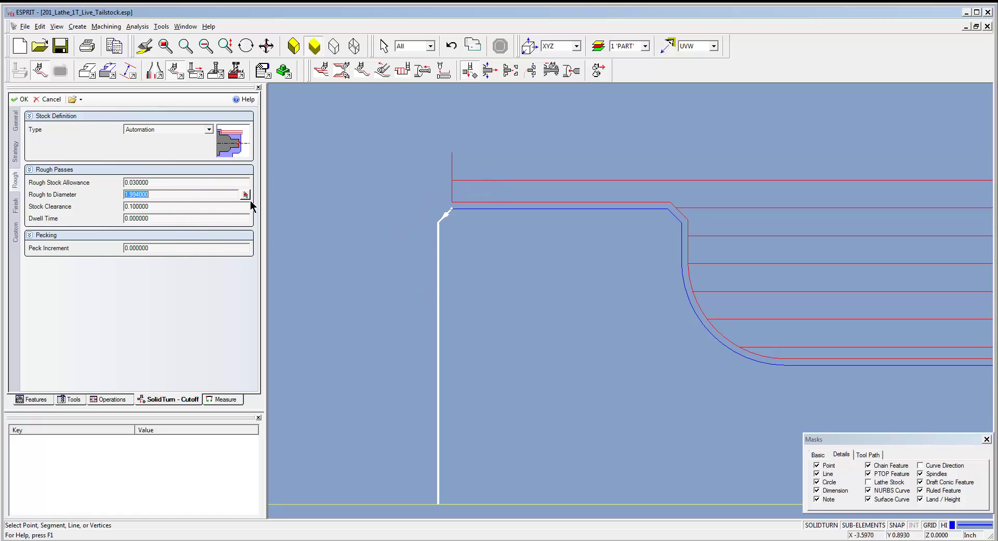
# Pick the Rough to Diameter from the part corner and accept the Cutoff operation.
pyautogui.click(406, 226)
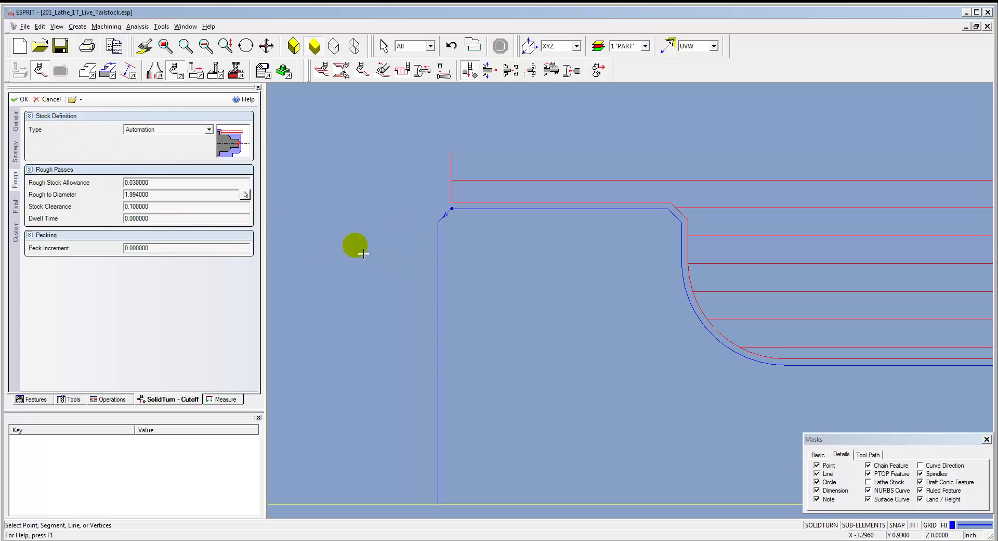
pyautogui.scroll(-3, 357, 245)
pyautogui.click(21, 100)
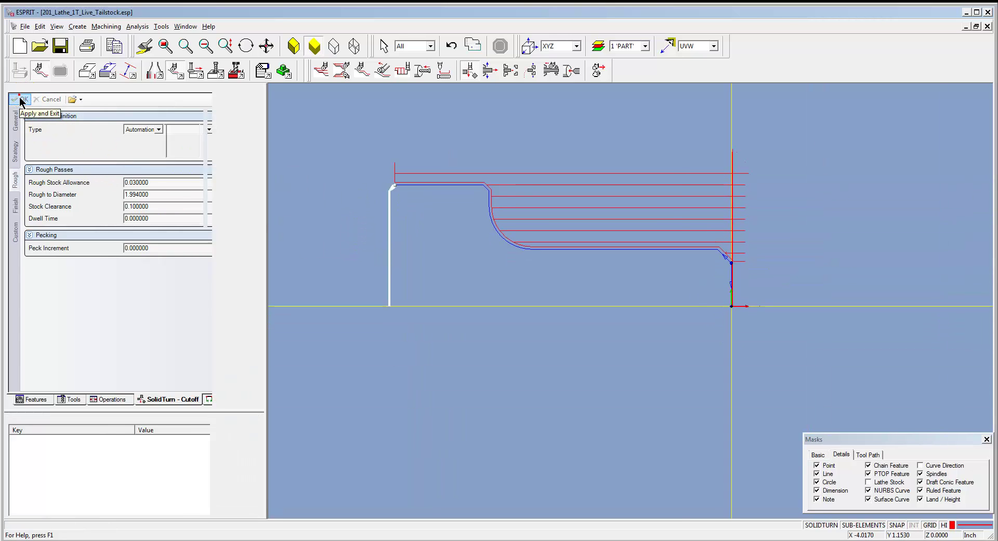
pyautogui.click(85, 150)
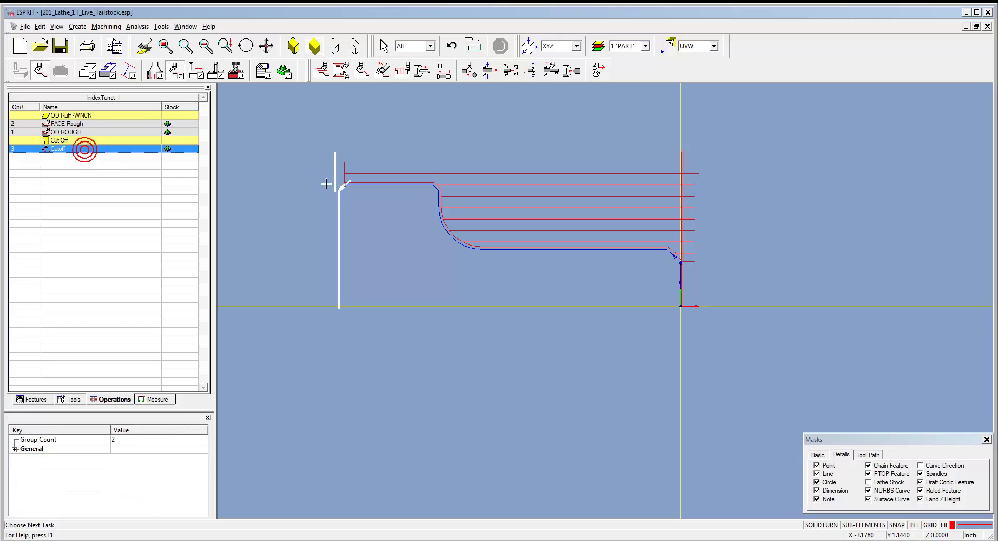
# Enable Real Time Simulation in the Simulation Parameters.
pyautogui.scroll(-5, 319, 255)
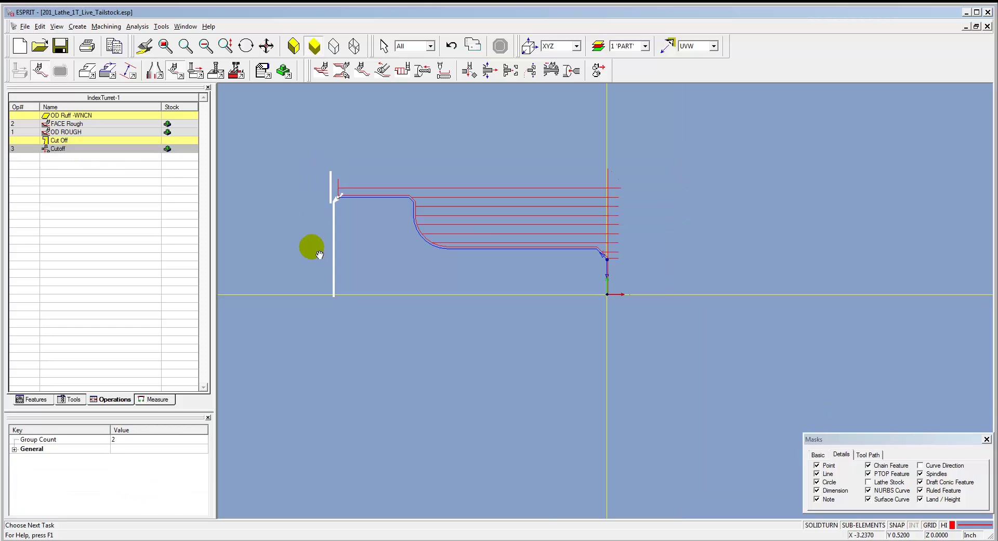
pyautogui.click(298, 189)
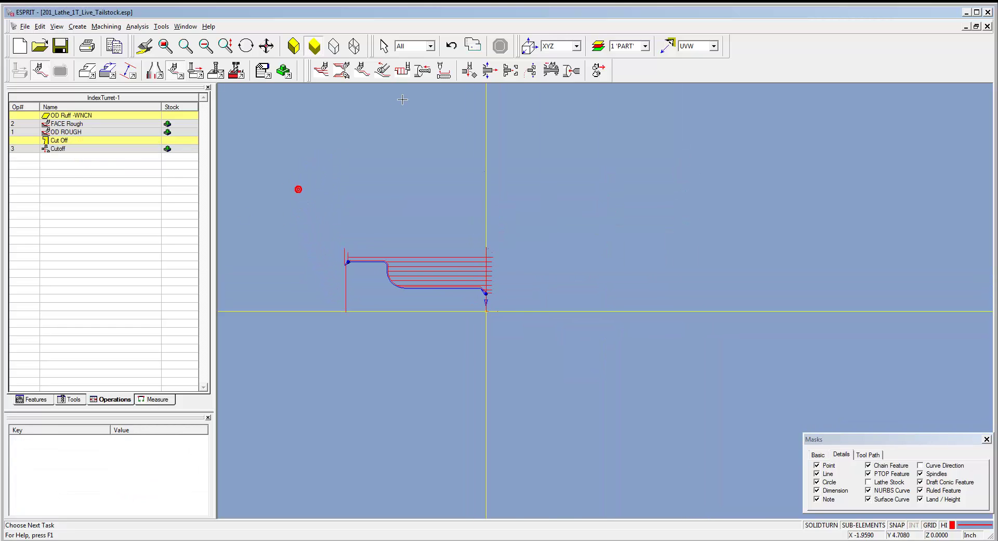
pyautogui.click(288, 72)
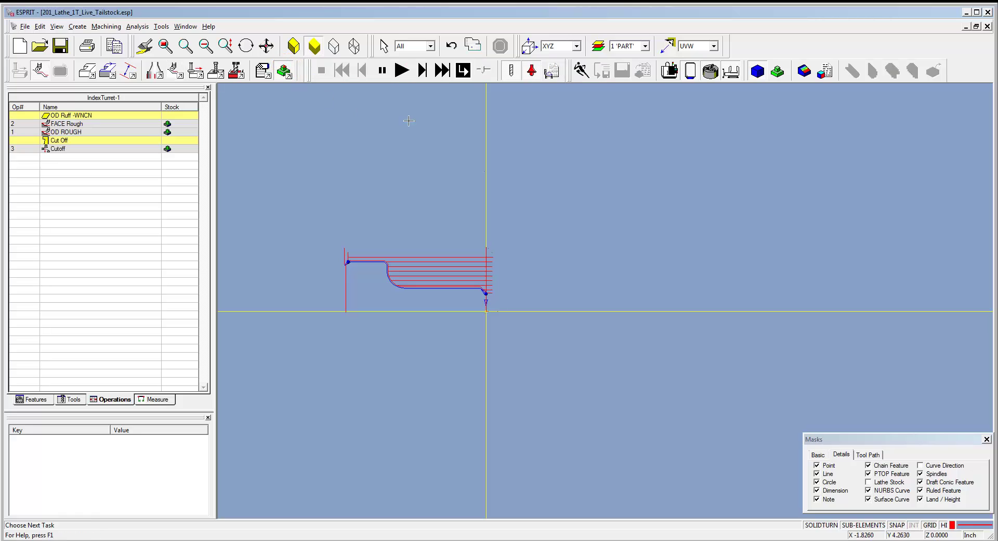
pyautogui.click(552, 72)
pyautogui.click(484, 215)
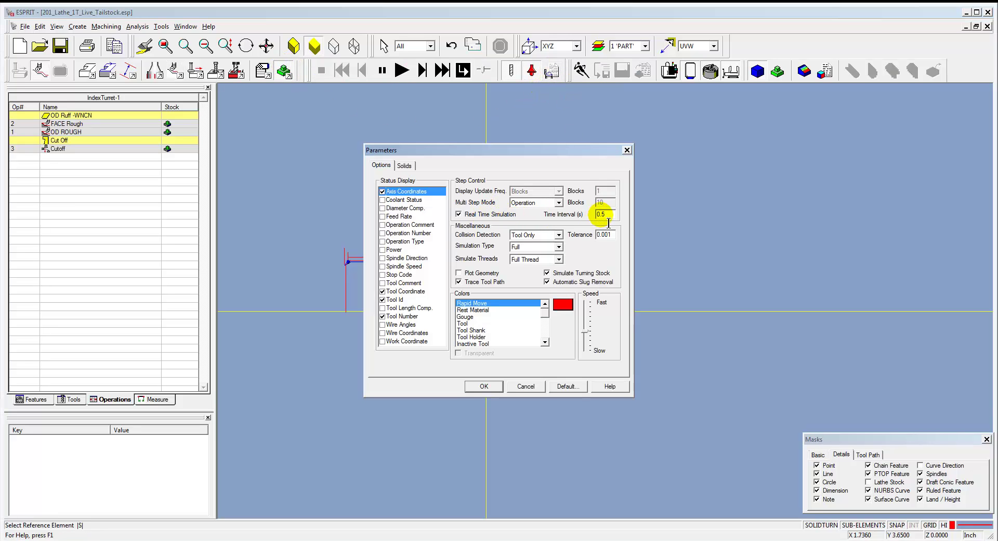
pyautogui.click(483, 385)
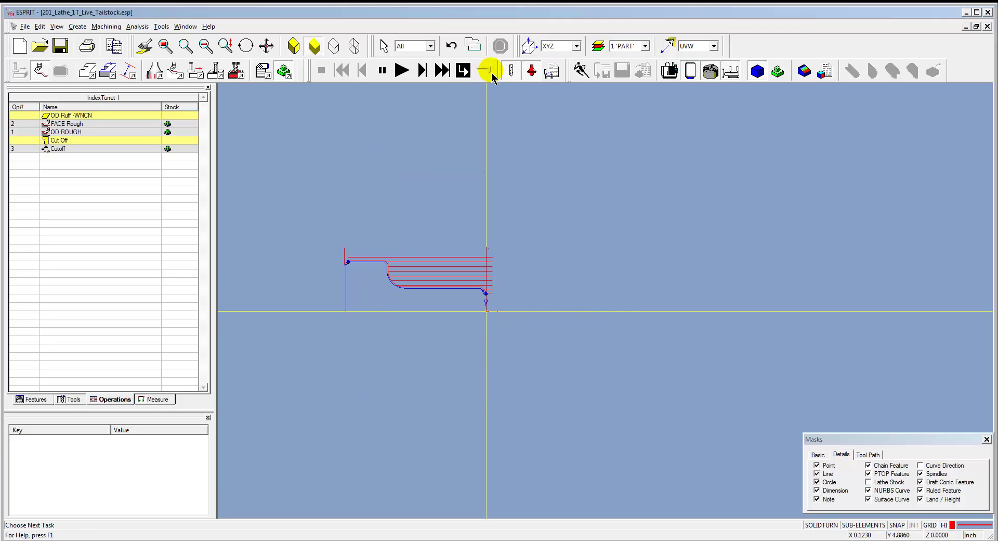
# Play the simulation of all three operations, rotating and zooming to watch the cutoff groove.
pyautogui.click(402, 71)
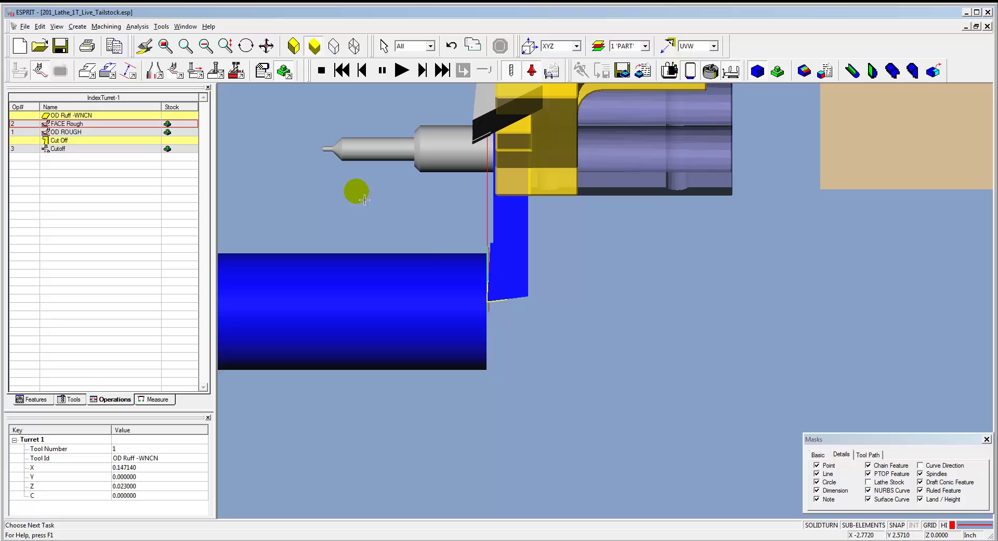
pyautogui.moveTo(356, 205); pyautogui.dragTo(449, 319, button='middle')
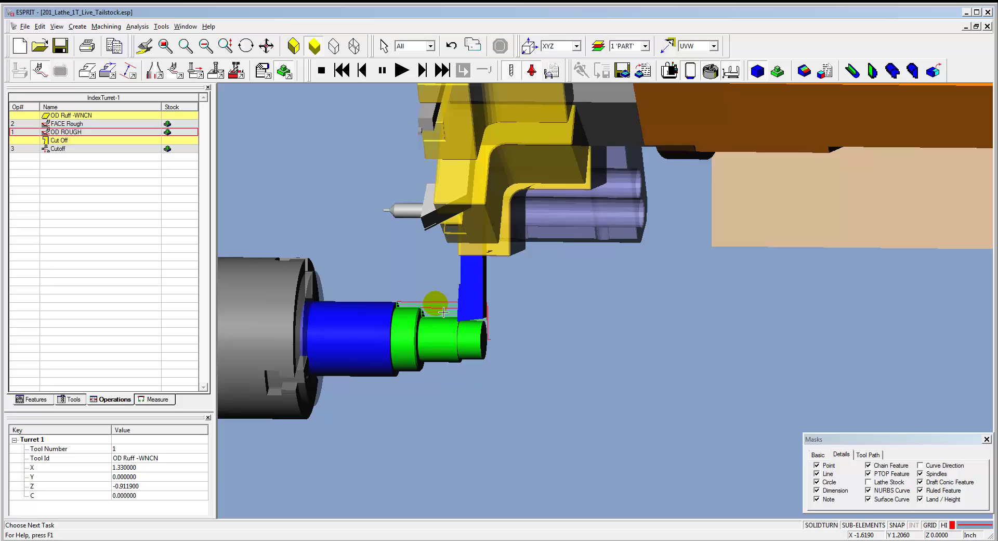
pyautogui.moveTo(369, 294); pyautogui.dragTo(391, 285, button='middle')
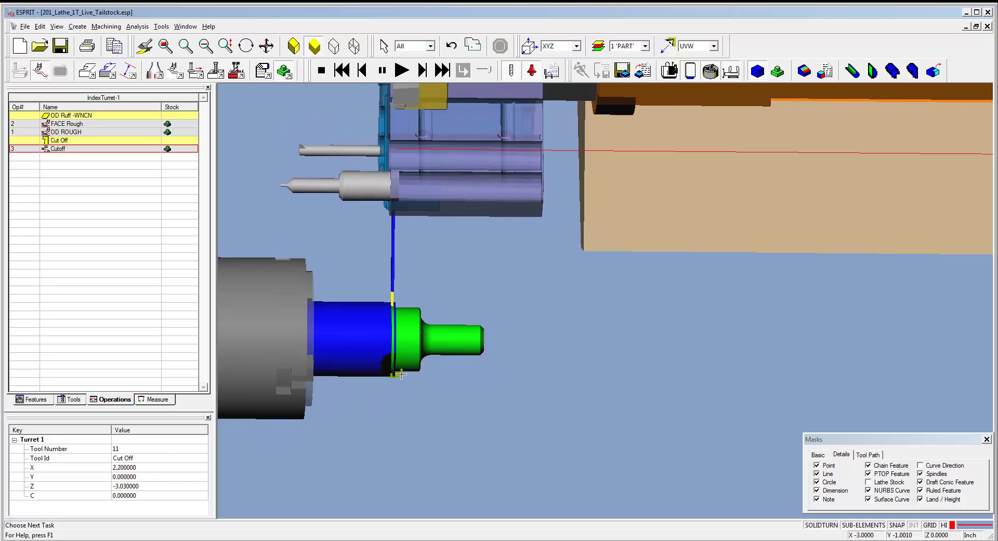
pyautogui.scroll(5, 401, 373)
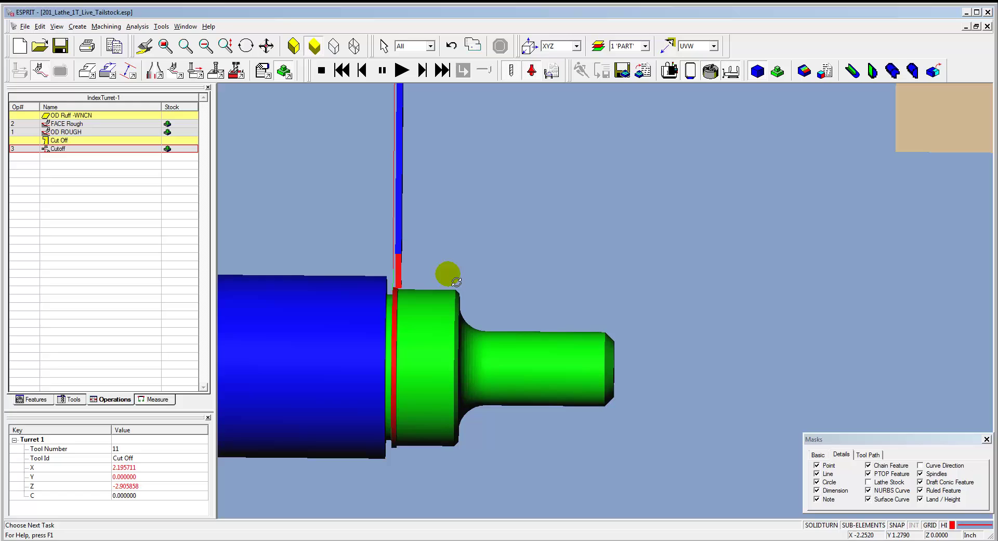
pyautogui.scroll(3, 393, 289)
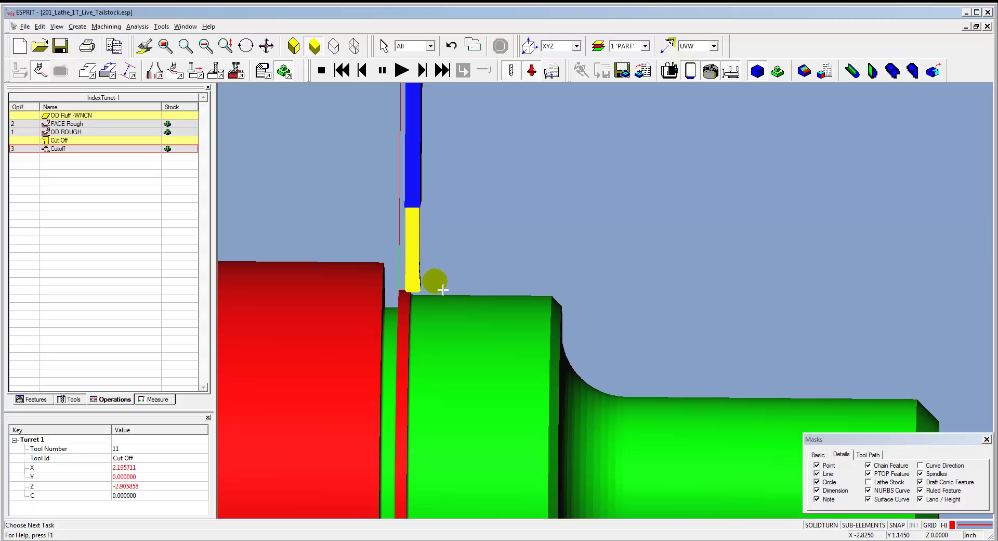
# Stop the simulation and set OD ROUGH's Strategy End Extension to 0.125.
pyautogui.click(321, 70)
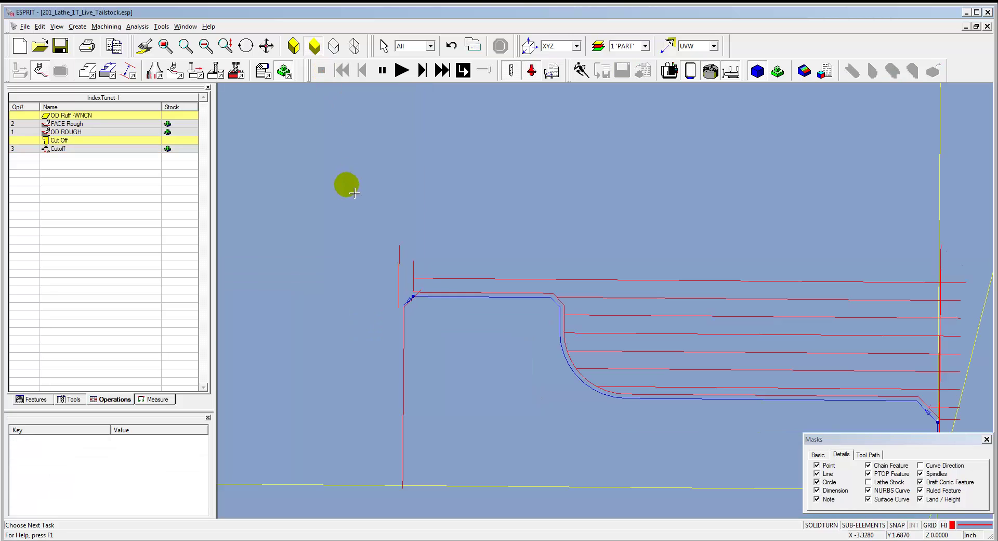
pyautogui.click(82, 132)
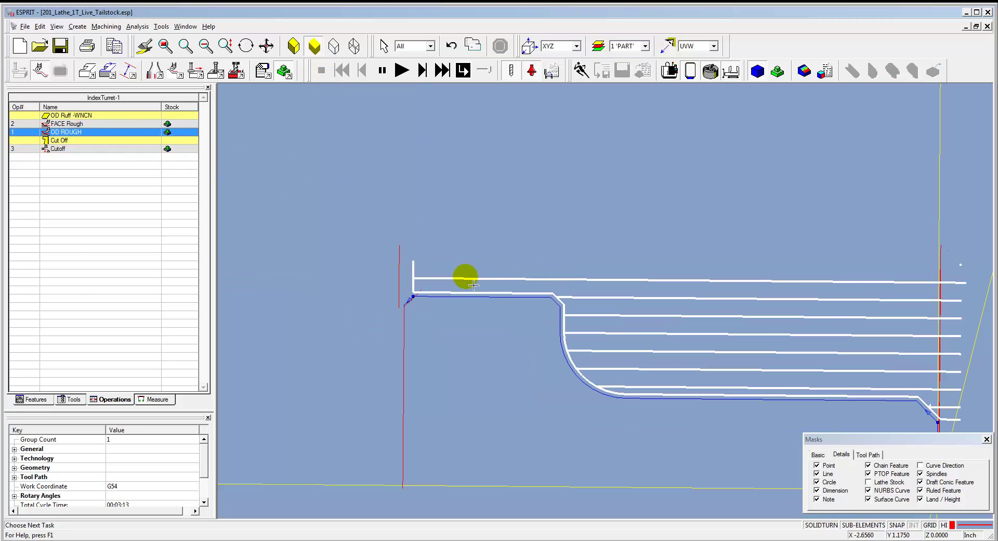
pyautogui.doubleClick(111, 133)
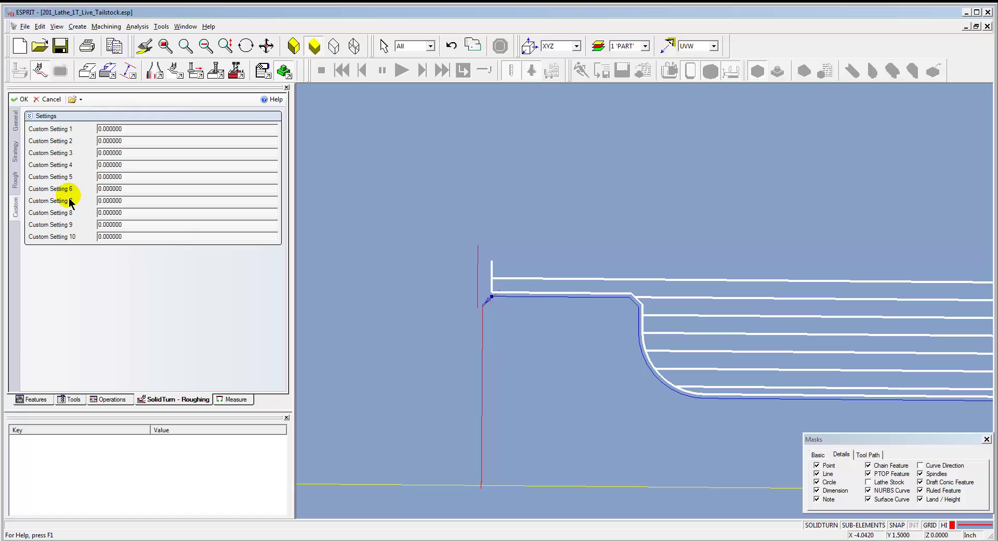
pyautogui.click(15, 151)
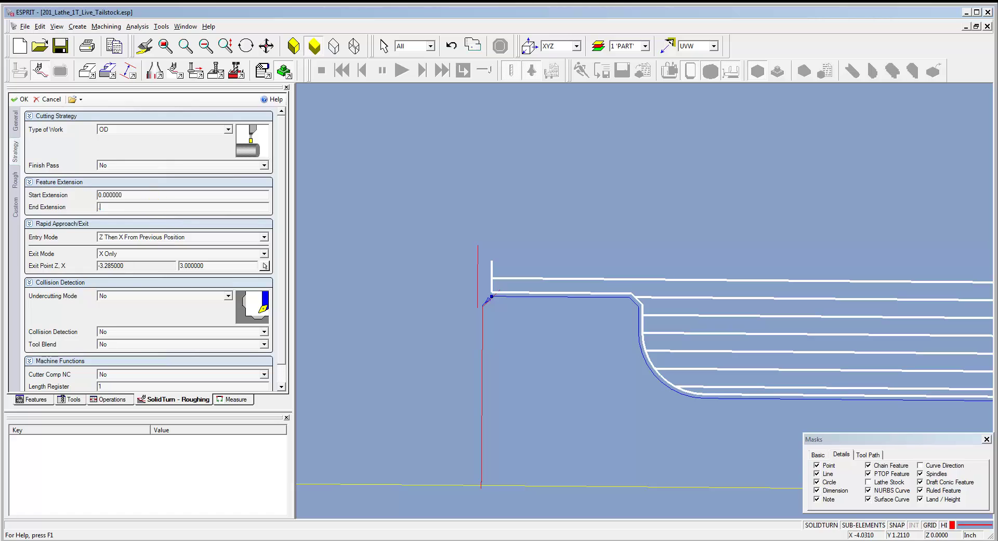
pyautogui.click(109, 207)
pyautogui.write('.125')
pyautogui.press('Return')
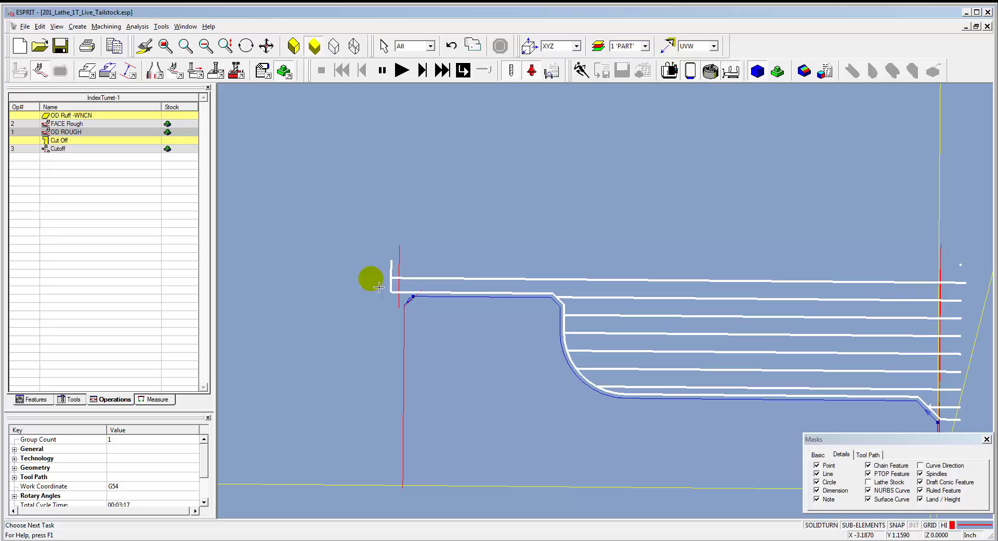
# Rerun the simulation through the Cutoff, watching the finished part separate from the stock, then stop.
pyautogui.click(125, 150)
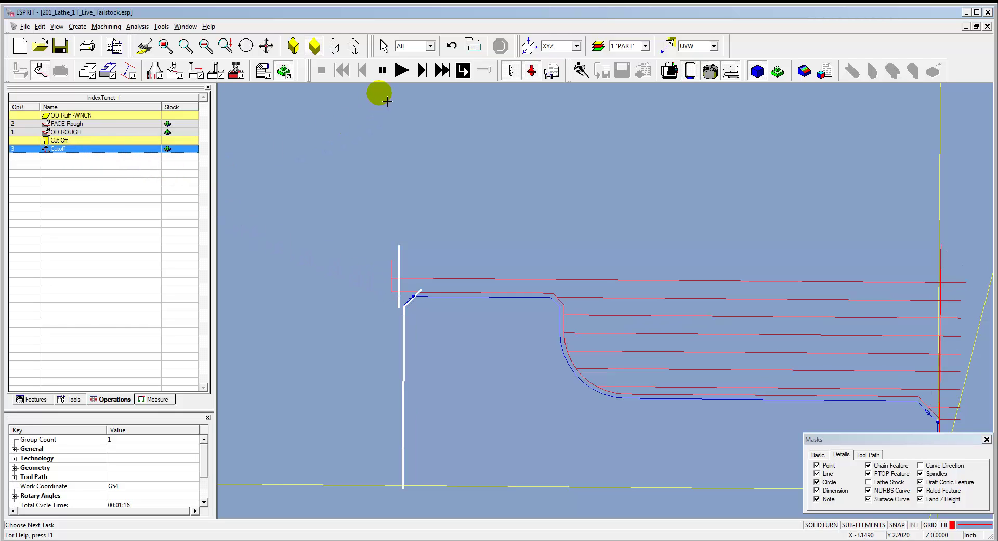
pyautogui.click(382, 70)
pyautogui.scroll(-2, 338, 218)
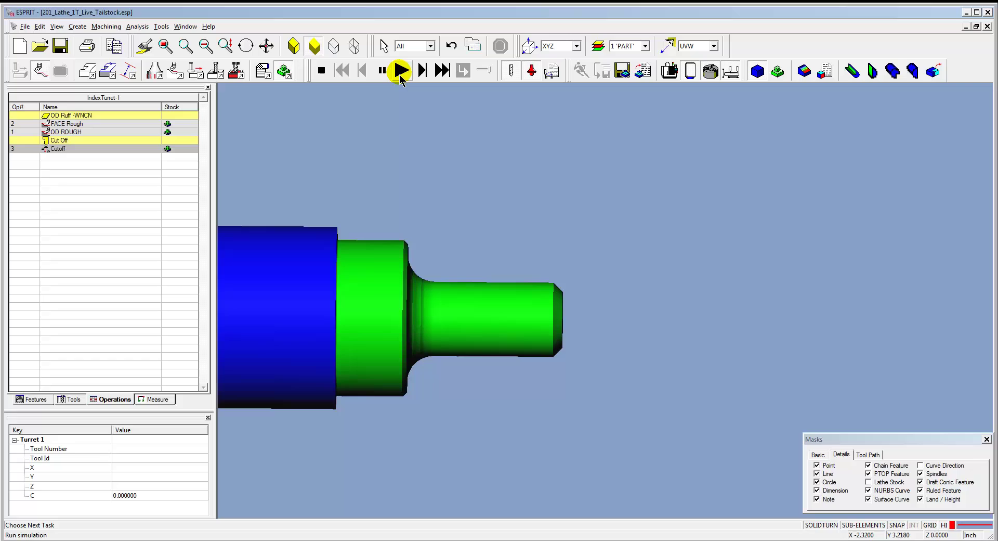
pyautogui.click(401, 77)
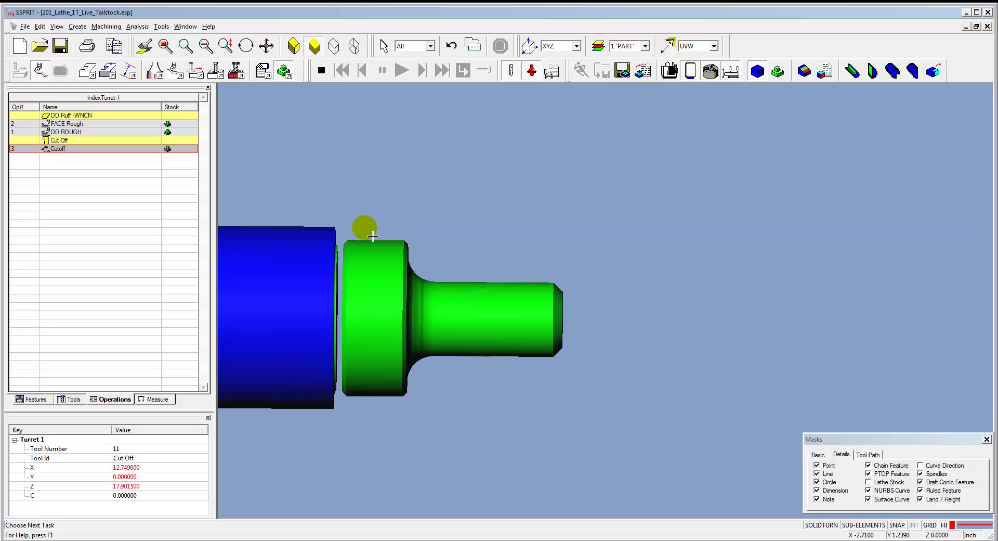
pyautogui.moveTo(373, 236); pyautogui.dragTo(390, 264, button='middle')
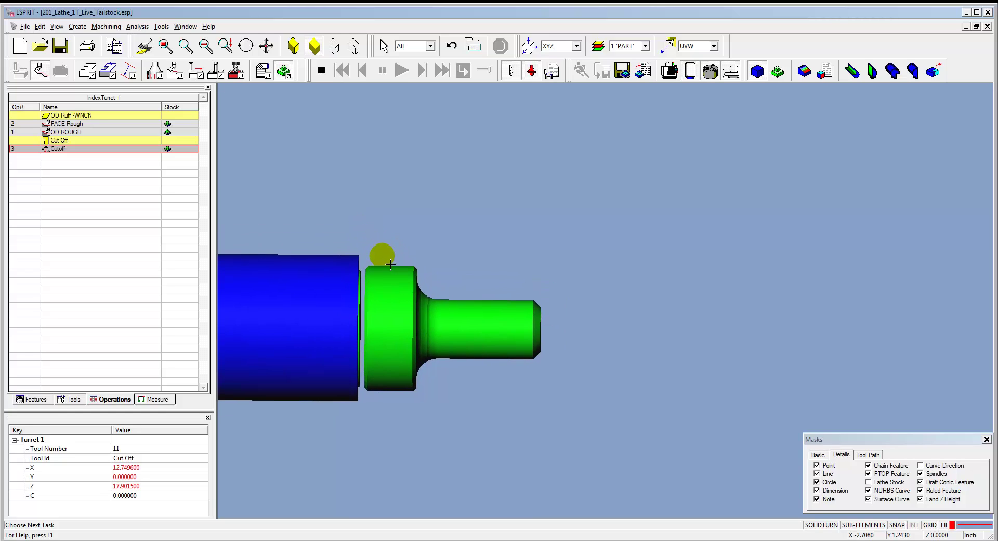
pyautogui.scroll(1, 391, 264)
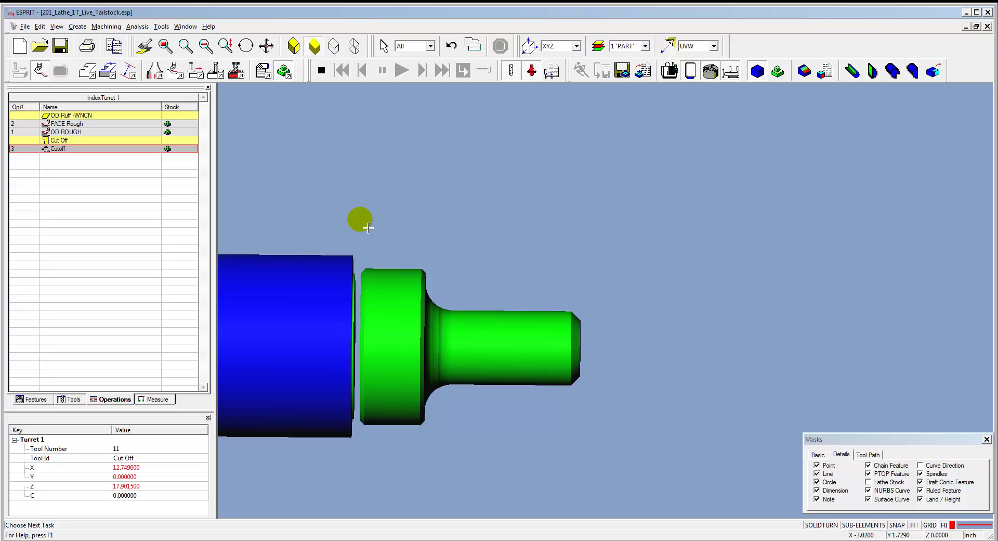
pyautogui.click(321, 73)
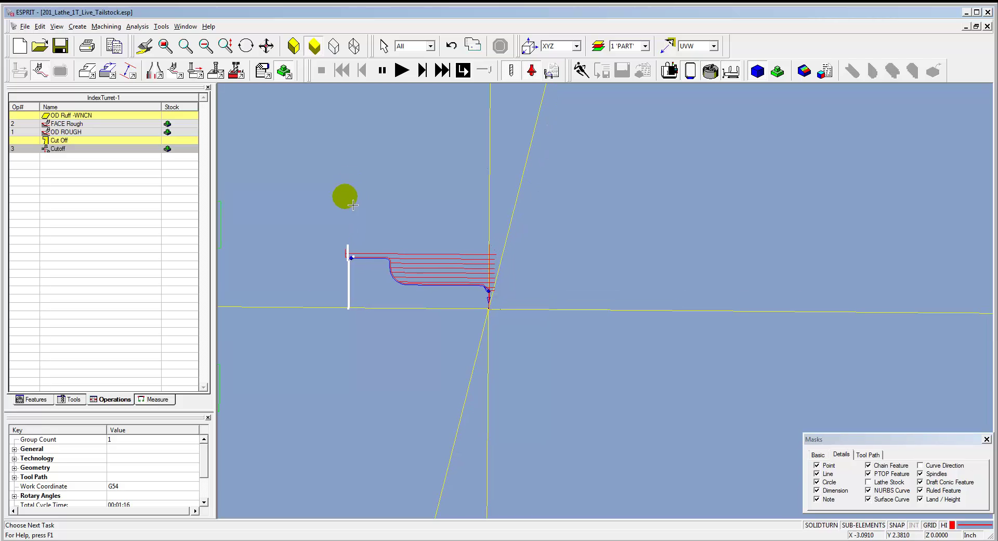
# Post the NC G-code and scroll through the FACE ROUGH, OD ROUGH and CUT OFF blocks in UltraEdit.
pyautogui.click(263, 71)
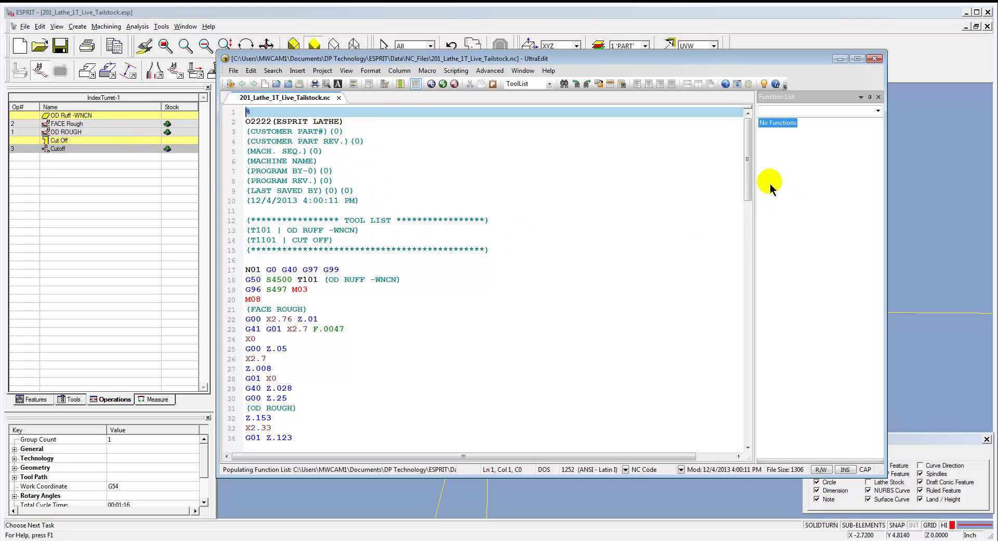
pyautogui.moveTo(749, 176); pyautogui.dragTo(744, 212)
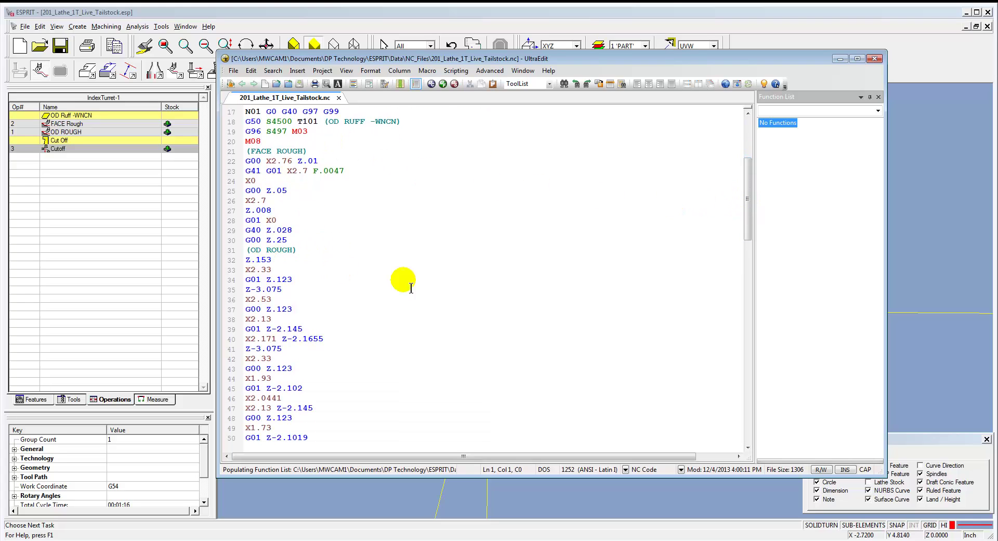
pyautogui.moveTo(747, 208); pyautogui.dragTo(737, 337)
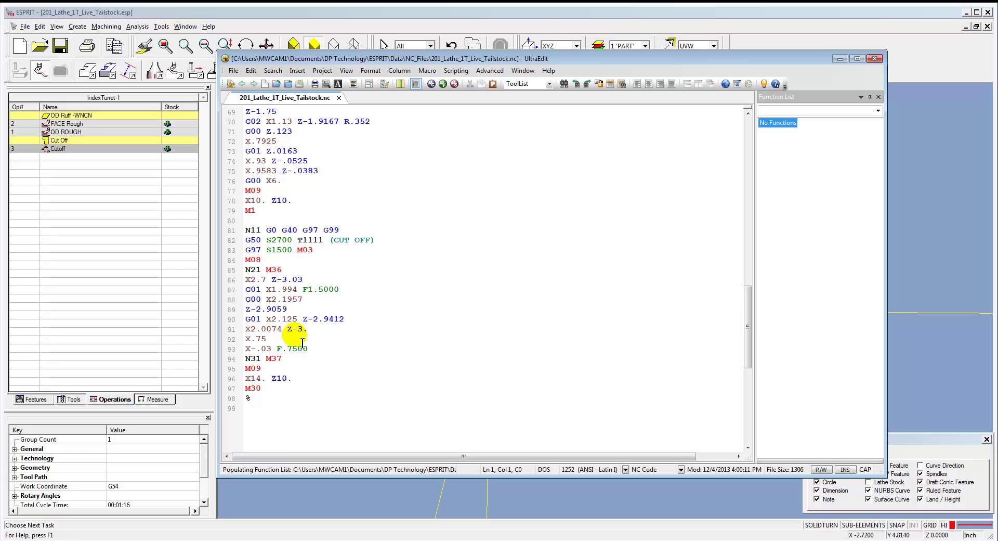
pyautogui.moveTo(747, 343); pyautogui.dragTo(749, 234)
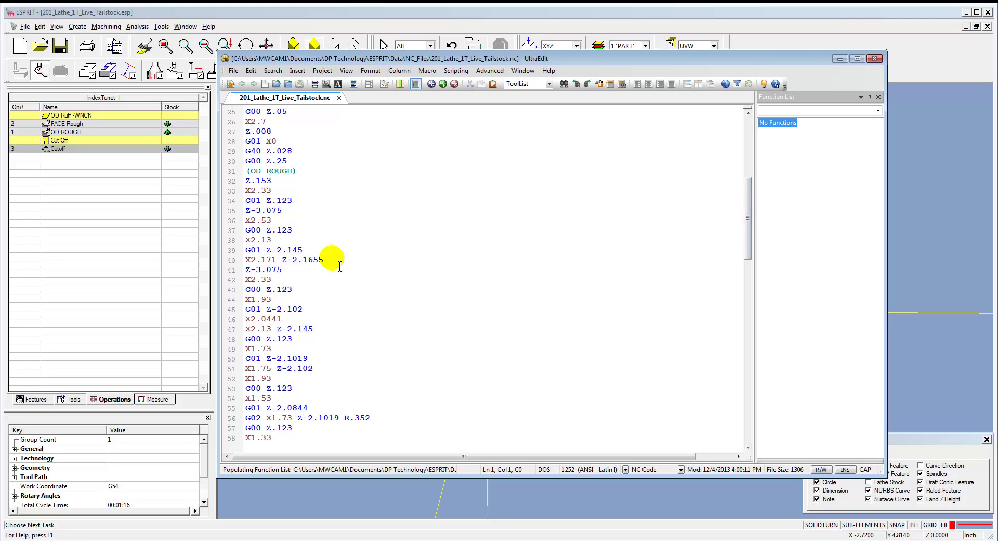
# In the OD ROUGH operation's Machine Functions, set Canned Cycle to Yes and apply it.
pyautogui.click(363, 12)
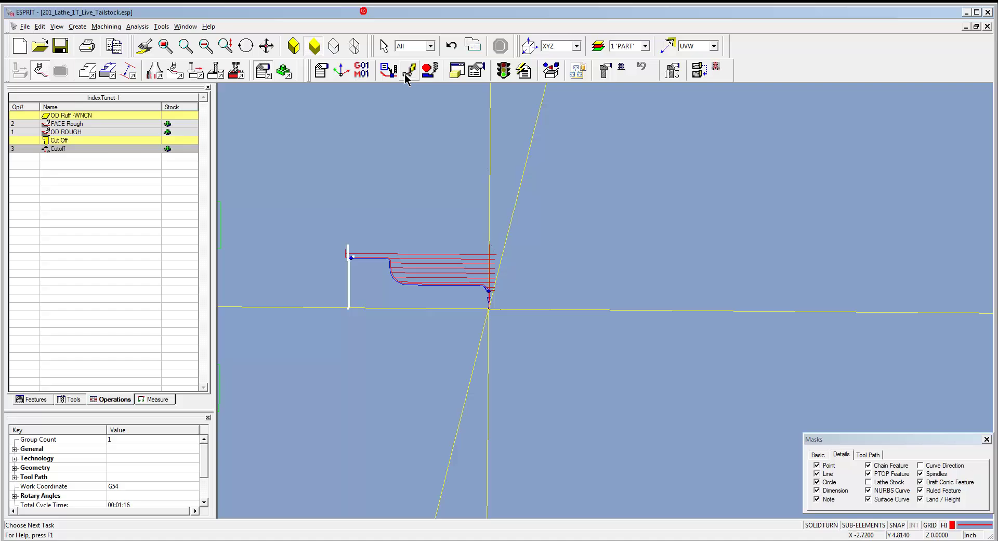
pyautogui.click(82, 133)
pyautogui.doubleClick(97, 132)
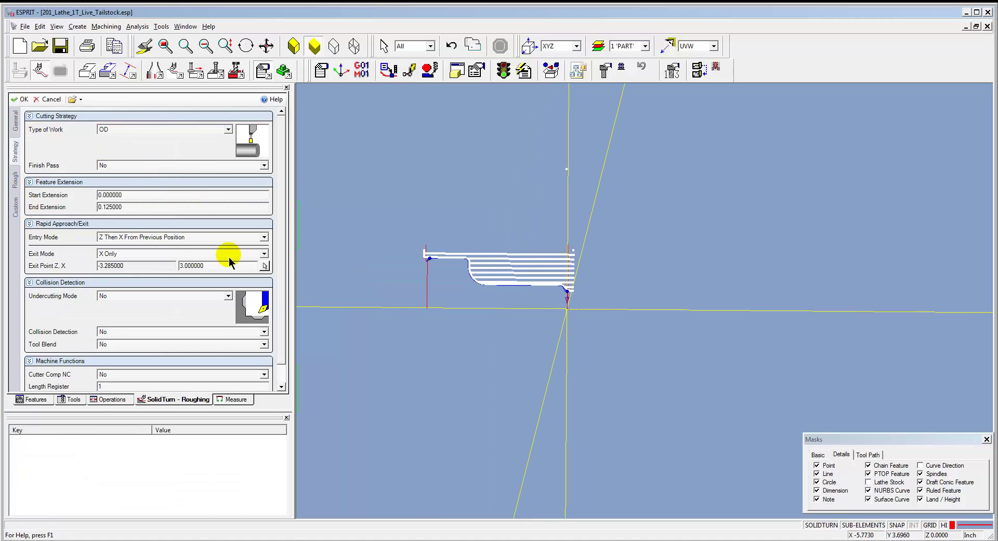
pyautogui.moveTo(283, 237); pyautogui.dragTo(285, 293)
pyautogui.click(124, 383)
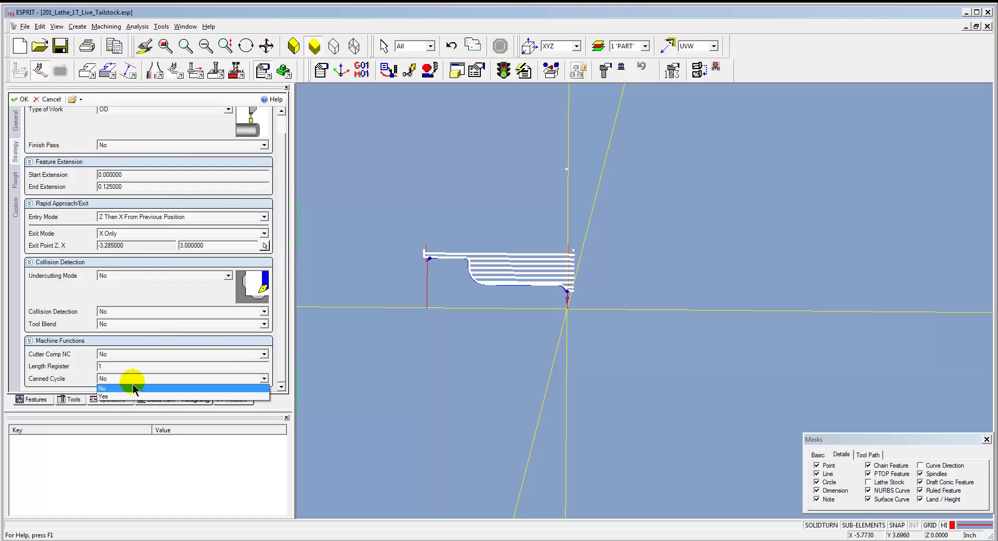
pyautogui.click(123, 398)
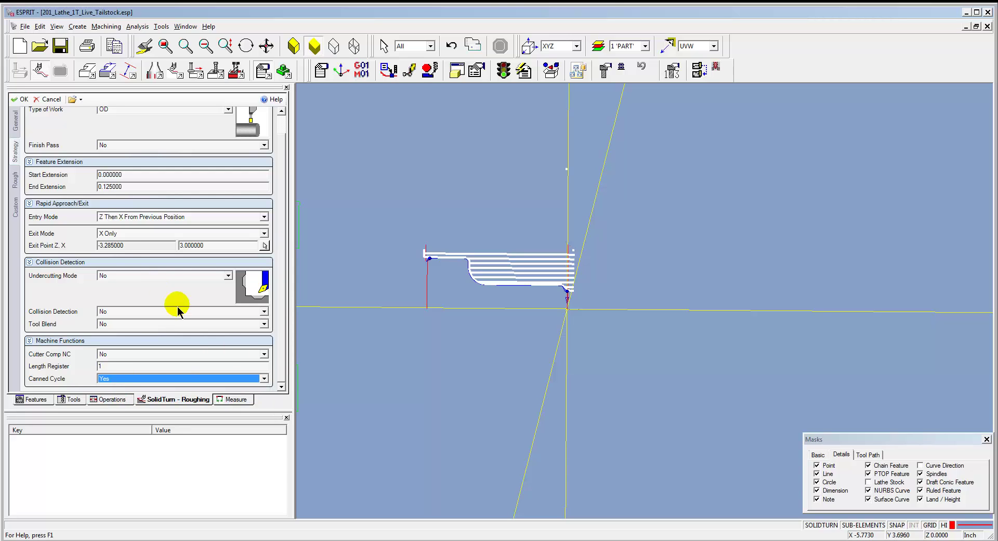
pyautogui.click(19, 99)
pyautogui.click(345, 125)
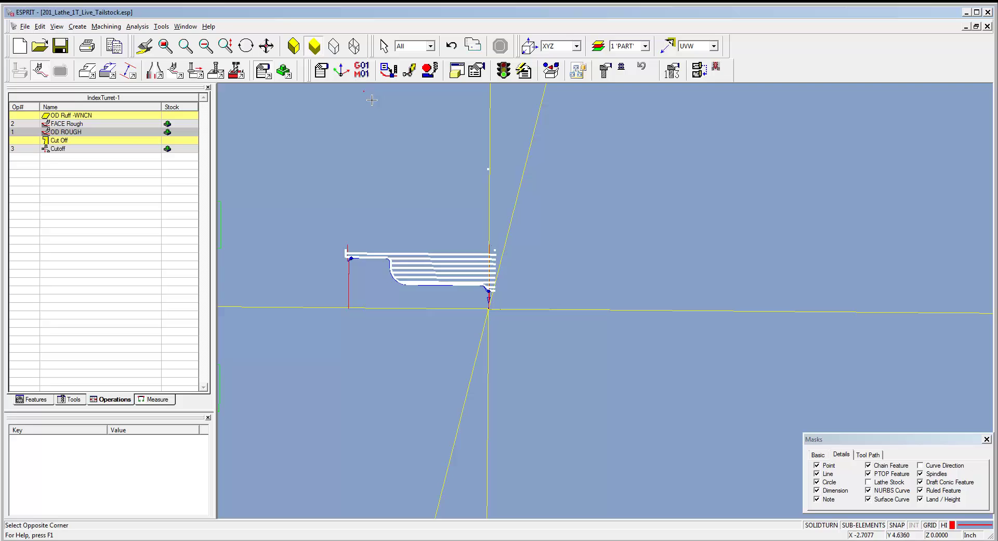
# Repost the NC code and review the G71 canned-cycle roughing block through N901 in UltraEdit.
pyautogui.click(366, 76)
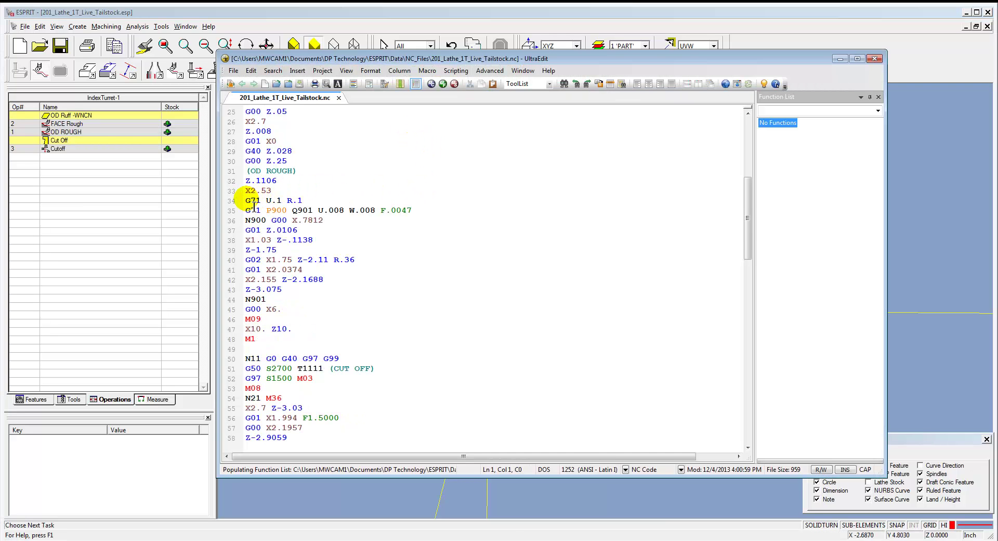
pyautogui.moveTo(247, 202); pyautogui.dragTo(383, 305)
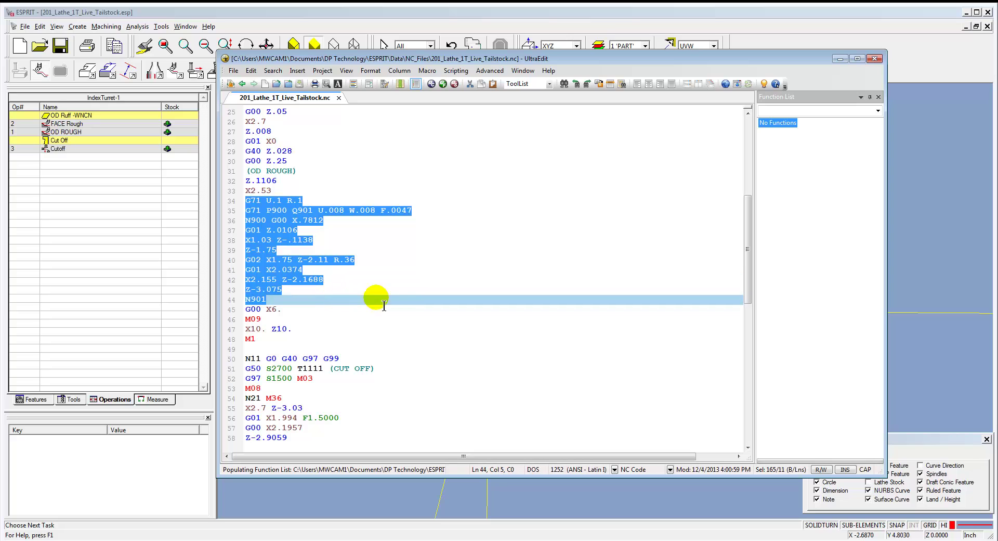
pyautogui.click(406, 291)
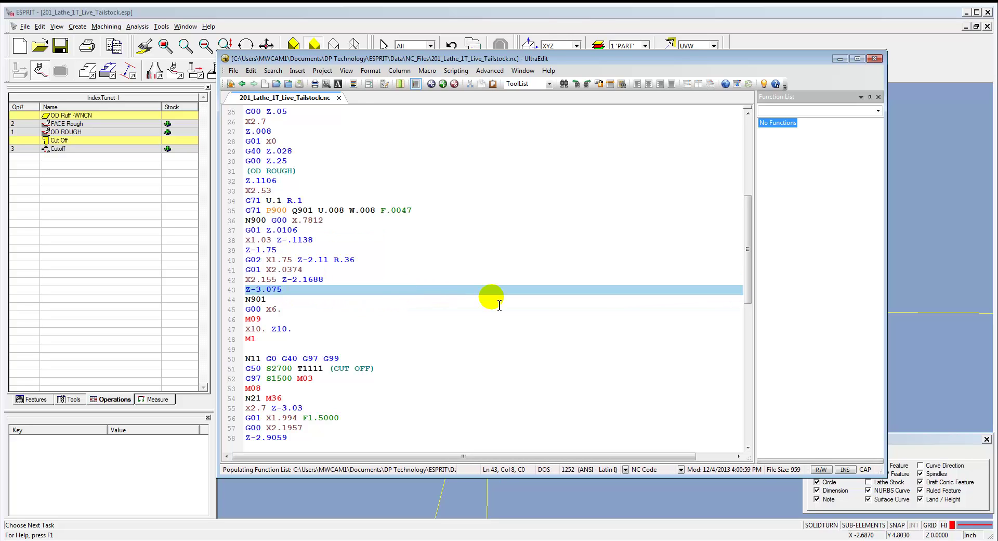
pyautogui.moveTo(747, 283); pyautogui.dragTo(742, 201)
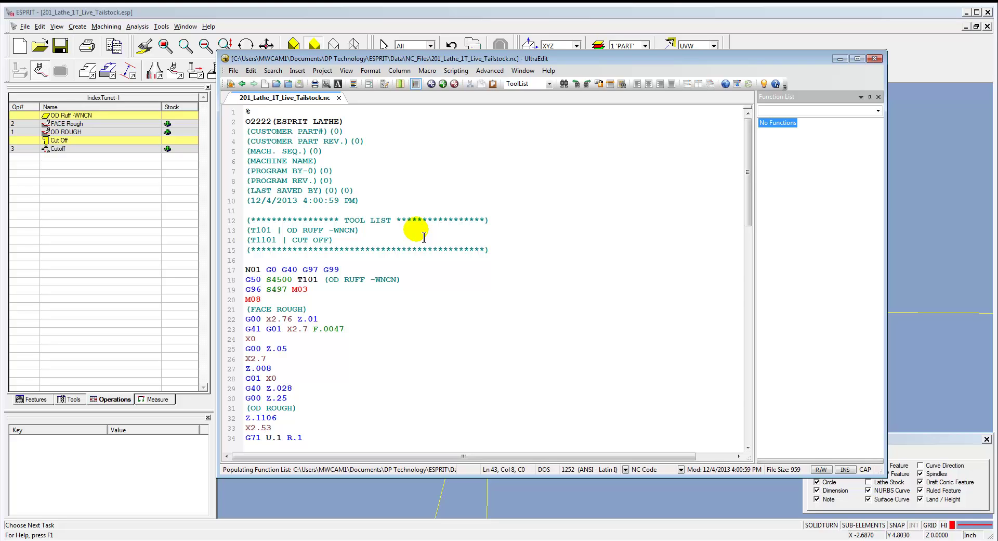
pyautogui.click(372, 18)
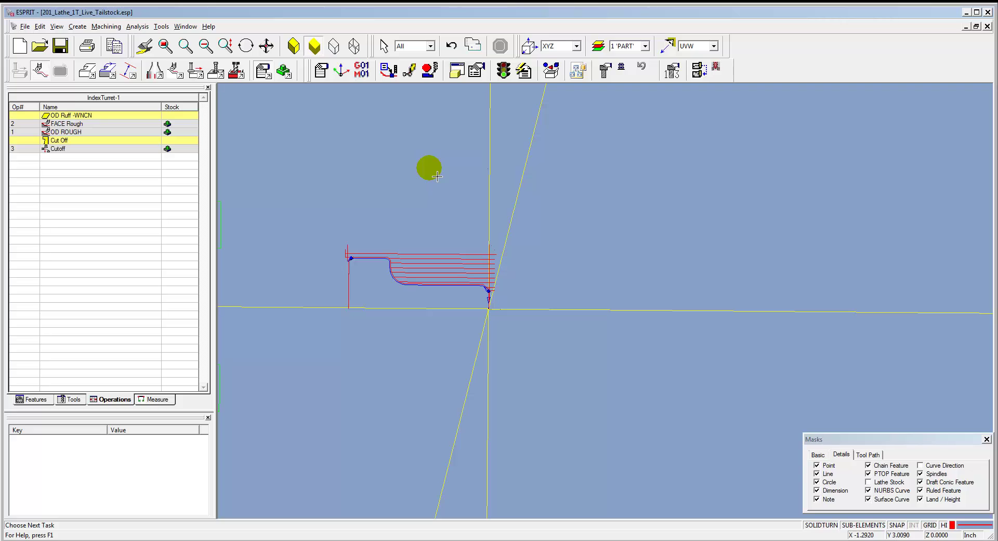
# Play the machining simulation of all operations from the Simulation tools.
pyautogui.click(284, 72)
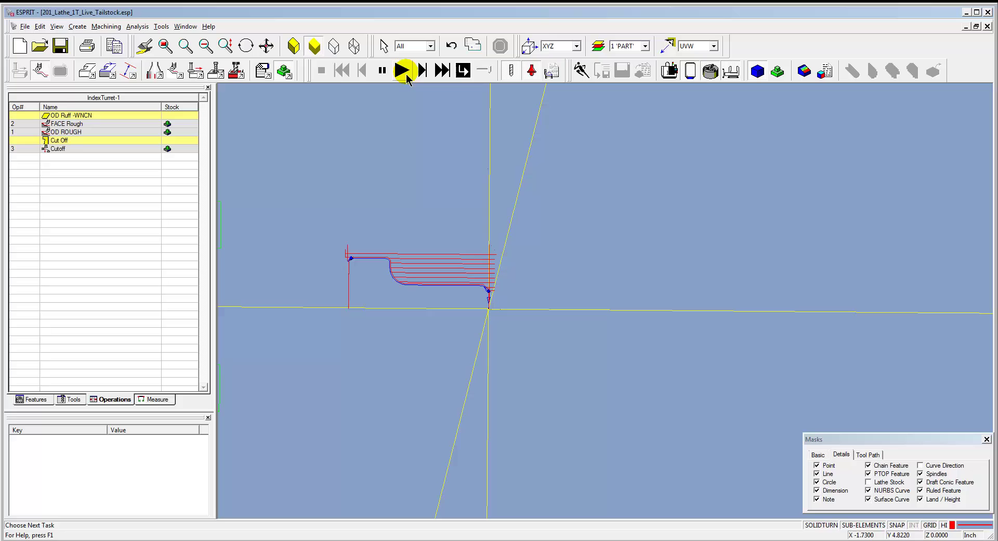
pyautogui.click(403, 71)
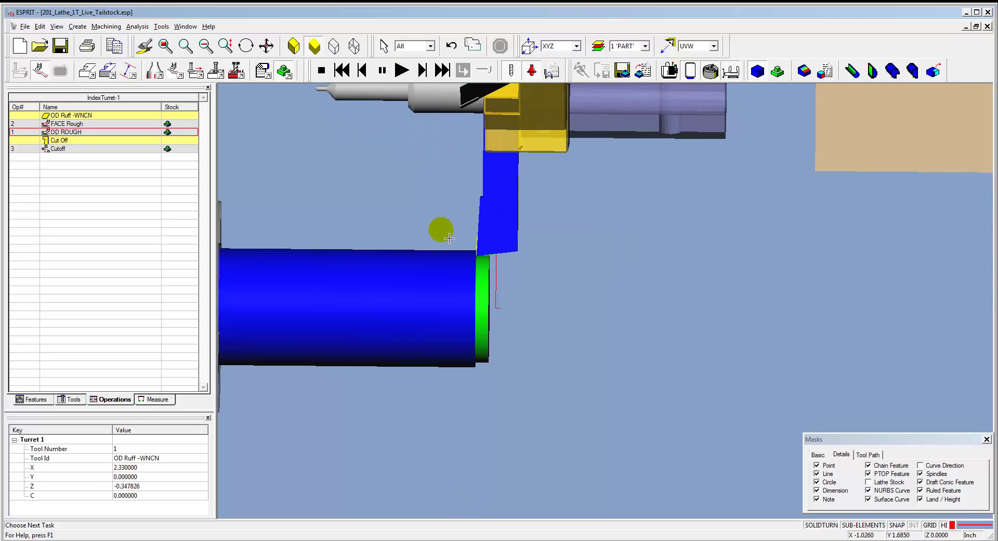